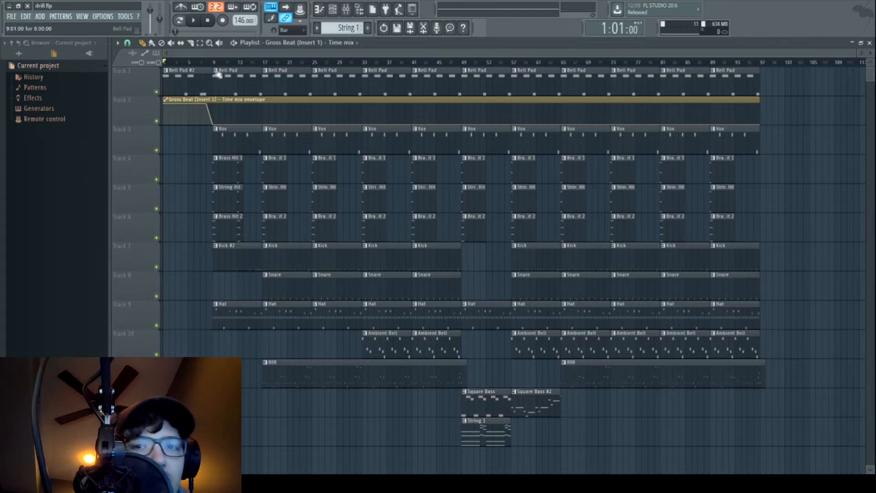
# Switch to the Bell Pad pattern in the channel rack and play it back on its own
pyautogui.click(871, 43)
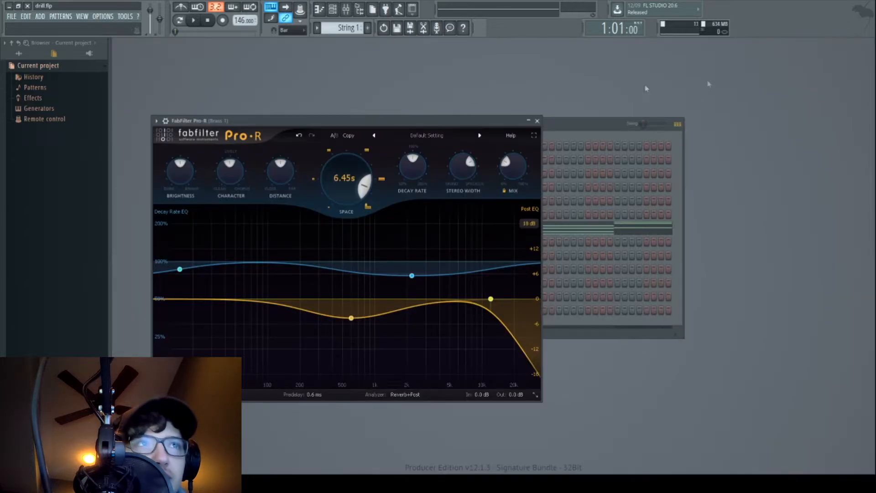
pyautogui.click(534, 125)
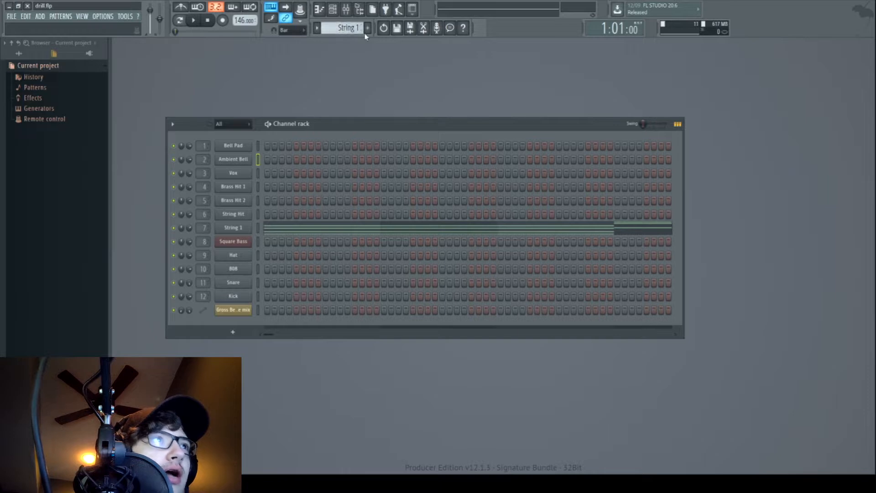
pyautogui.scroll(1, 365, 32)
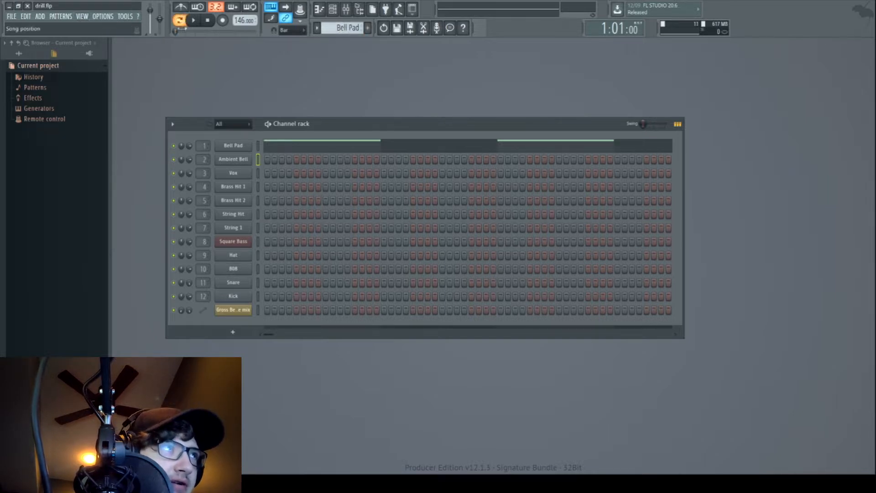
pyautogui.click(194, 20)
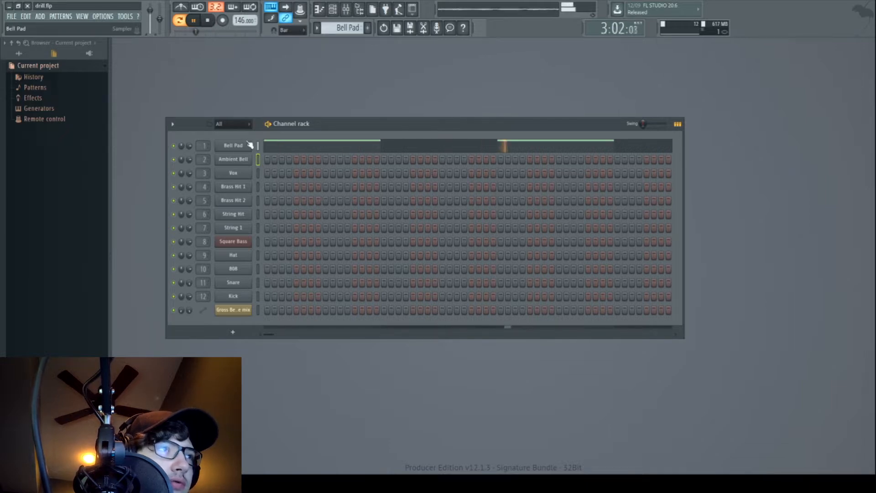
pyautogui.click(207, 20)
# Inspect the Bell Pad channel's sample file and volume envelope settings
pyautogui.click(234, 146)
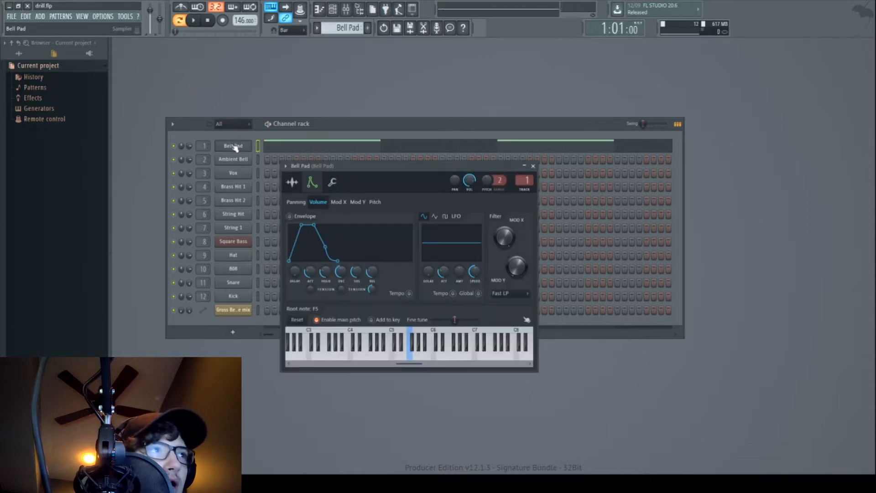
pyautogui.click(292, 182)
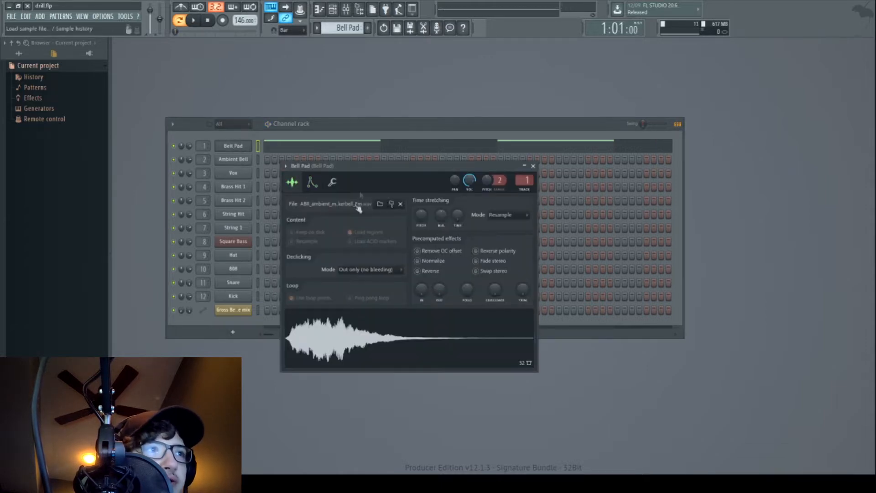
pyautogui.click(319, 184)
pyautogui.click(328, 186)
pyautogui.click(313, 182)
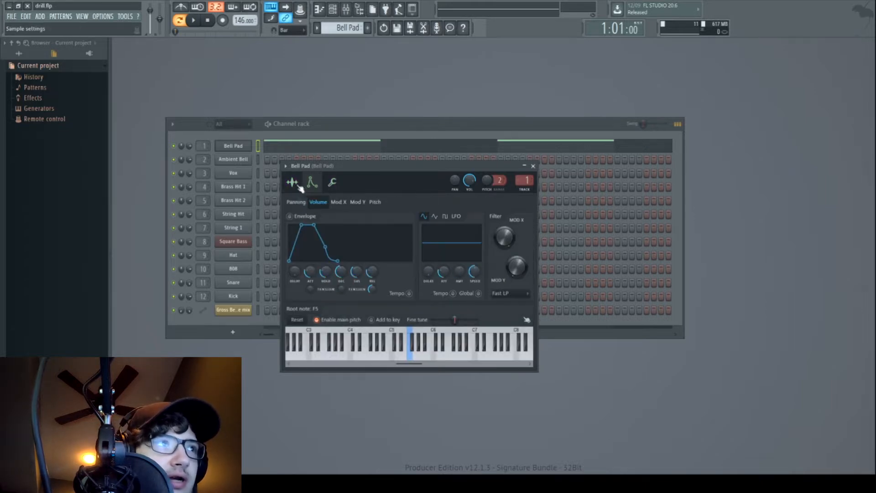
pyautogui.click(292, 182)
pyautogui.click(533, 166)
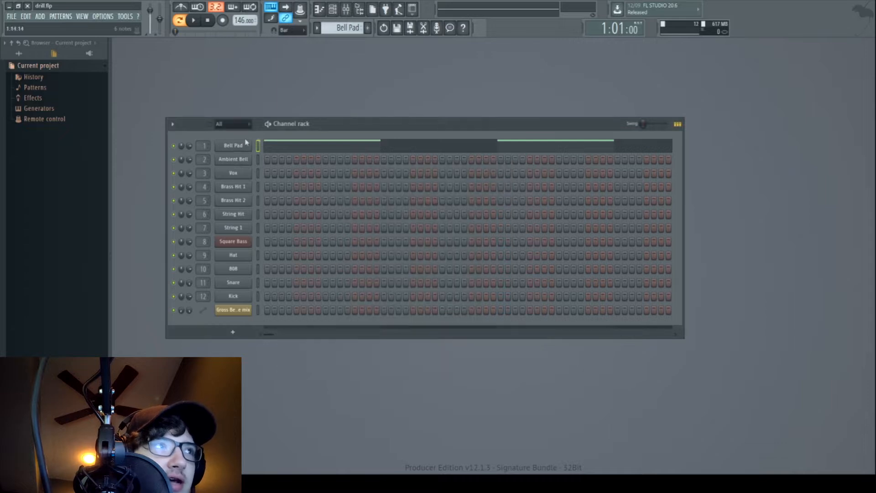
# View the Bell Pad notes in the piano roll and audition the F4 and C5 keys
pyautogui.click(274, 147)
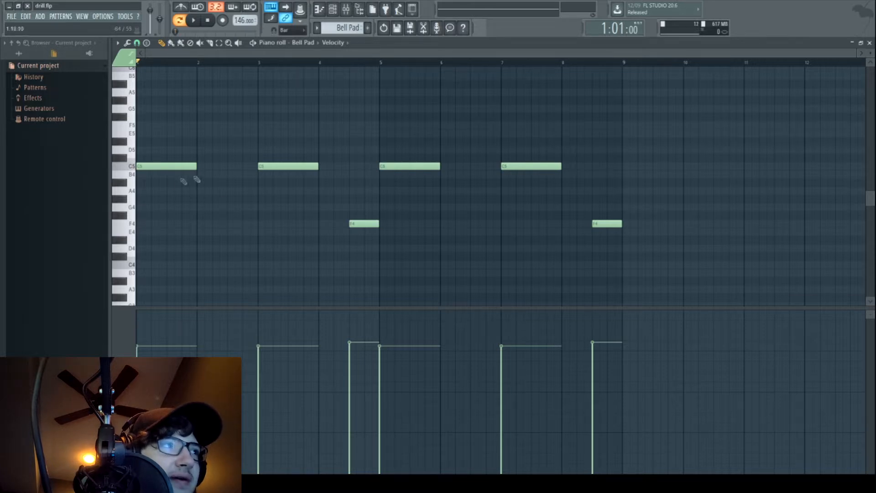
pyautogui.click(131, 225)
pyautogui.click(132, 167)
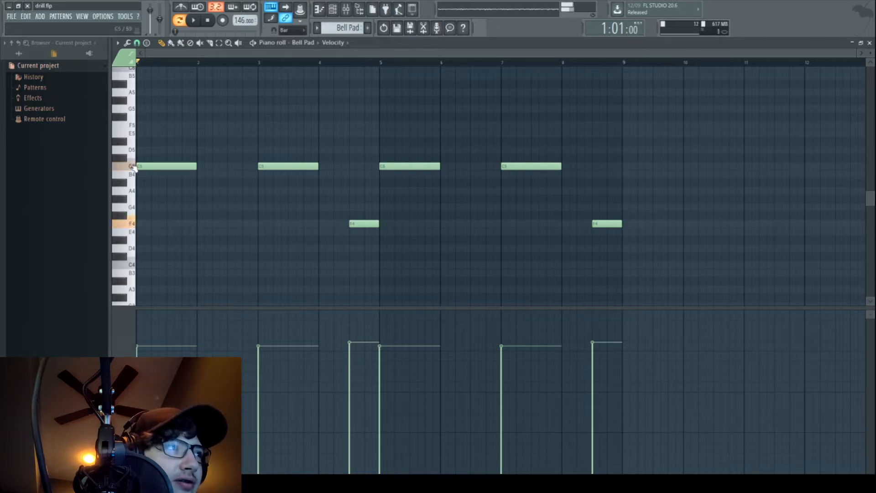
pyautogui.click(132, 224)
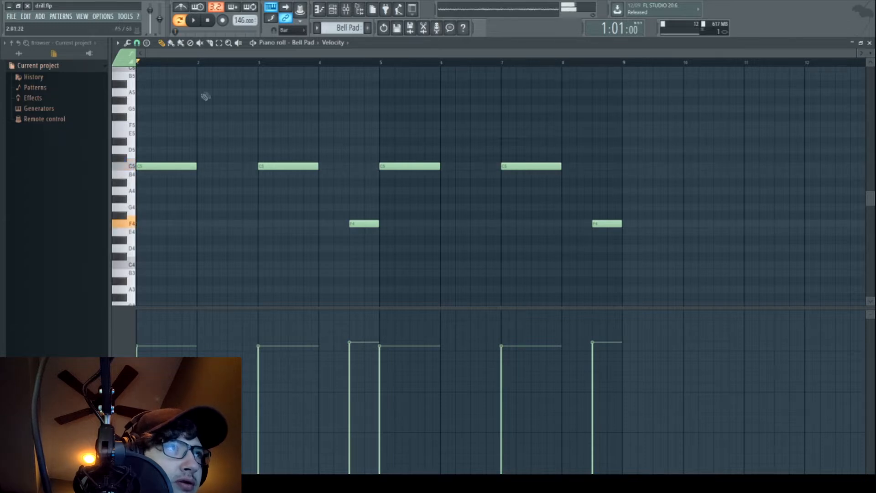
pyautogui.click(208, 21)
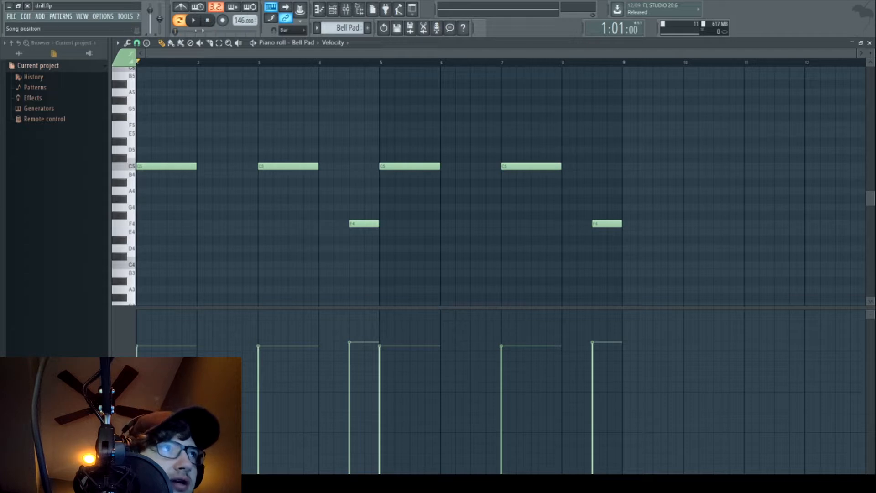
# Transpose all Bell Pad notes up one semitone, preview them, and shift them back down
pyautogui.click(219, 43)
pyautogui.moveTo(699, 282)
pyautogui.mouseDown()
pyautogui.moveTo(674, 260)
pyautogui.moveTo(138, 75)
pyautogui.mouseUp()
pyautogui.hotkey('shift', 'Up')
pyautogui.press('space')
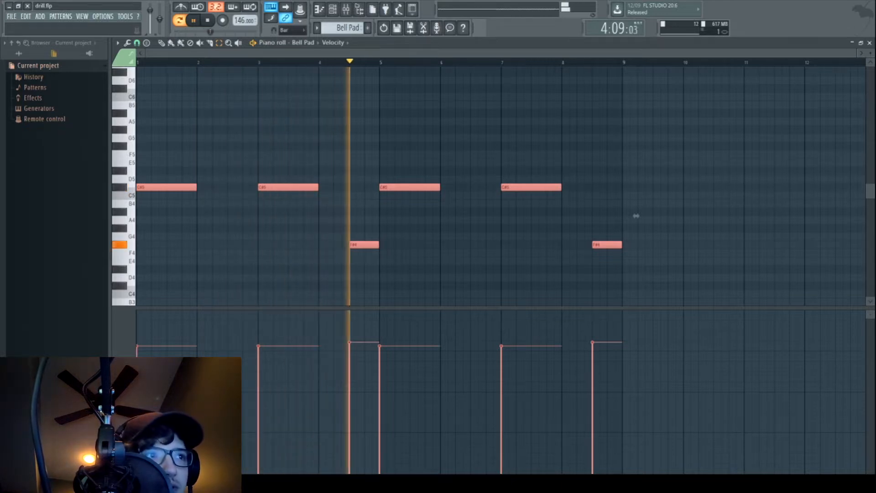
pyautogui.hotkey('shift', 'Down')
pyautogui.press('space')
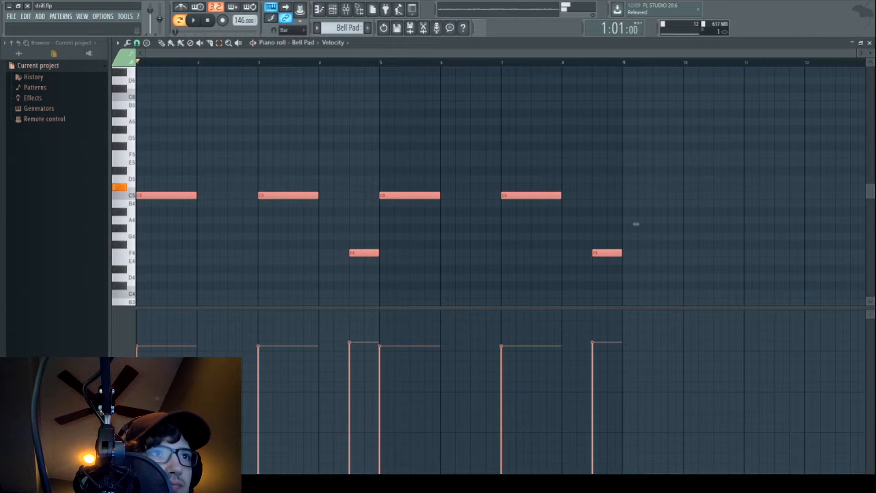
pyautogui.click(869, 43)
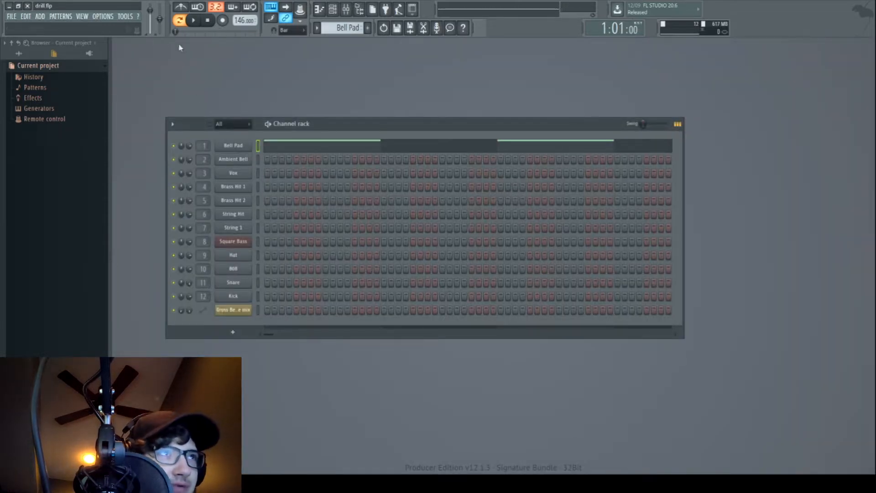
# Play back the intro from bar 1 to bar 9 in the playlist and clear the time selection
pyautogui.press('F5')
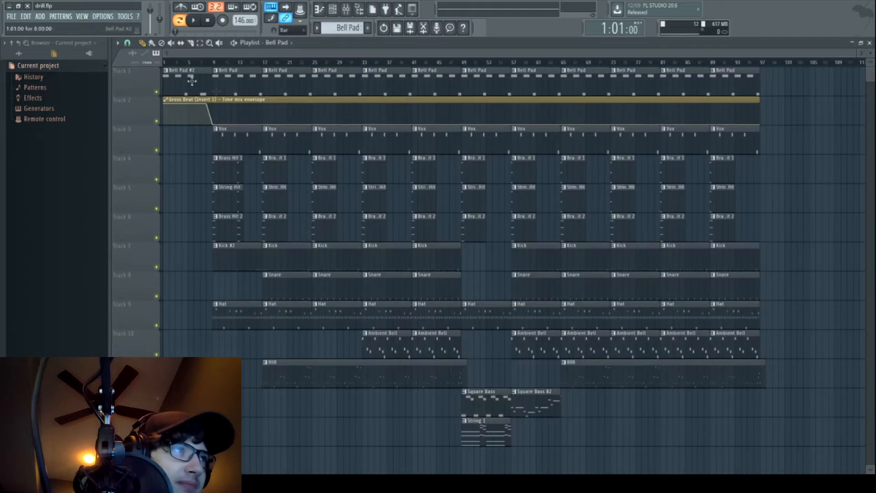
pyautogui.scroll(5, 209, 64)
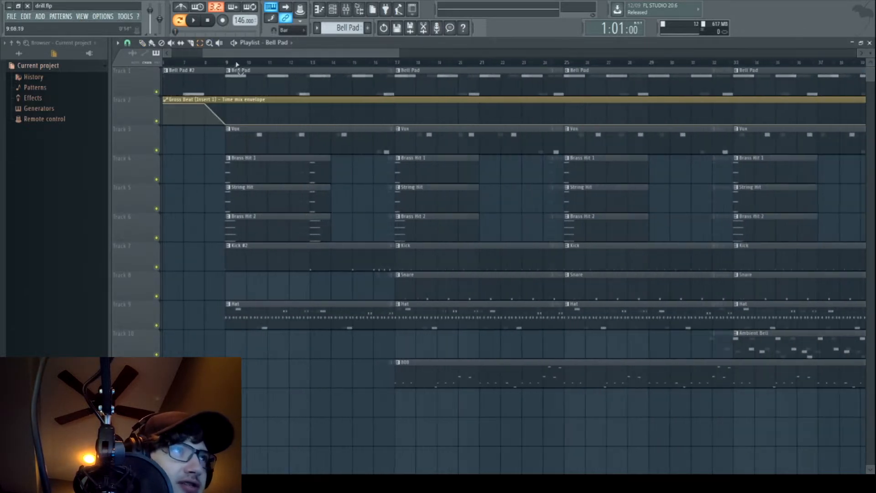
pyautogui.moveTo(227, 63); pyautogui.dragTo(2, 66)
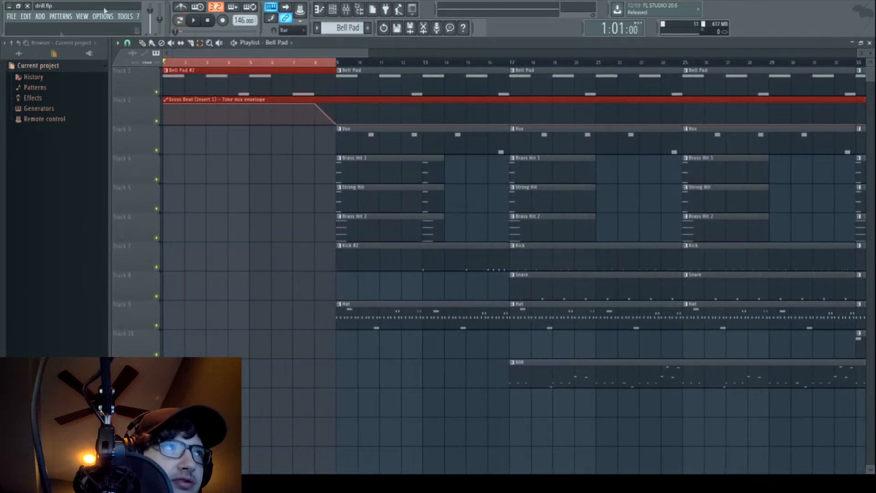
pyautogui.click(194, 22)
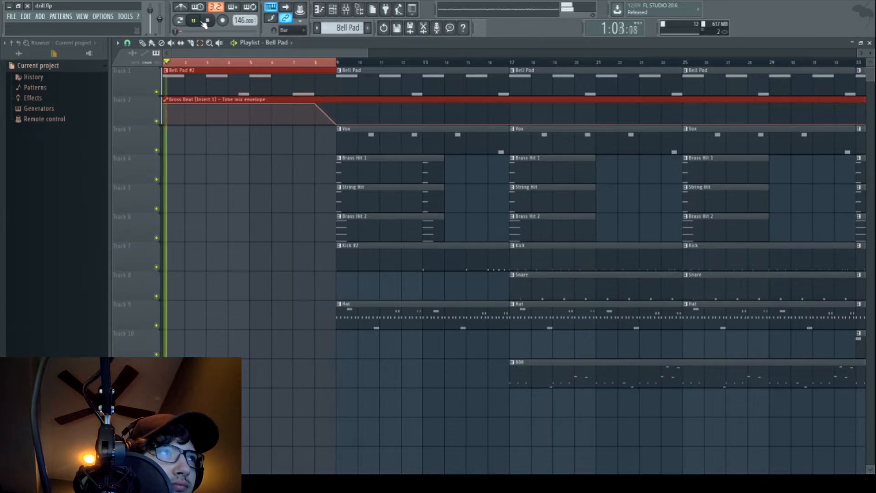
pyautogui.click(207, 21)
pyautogui.click(199, 62)
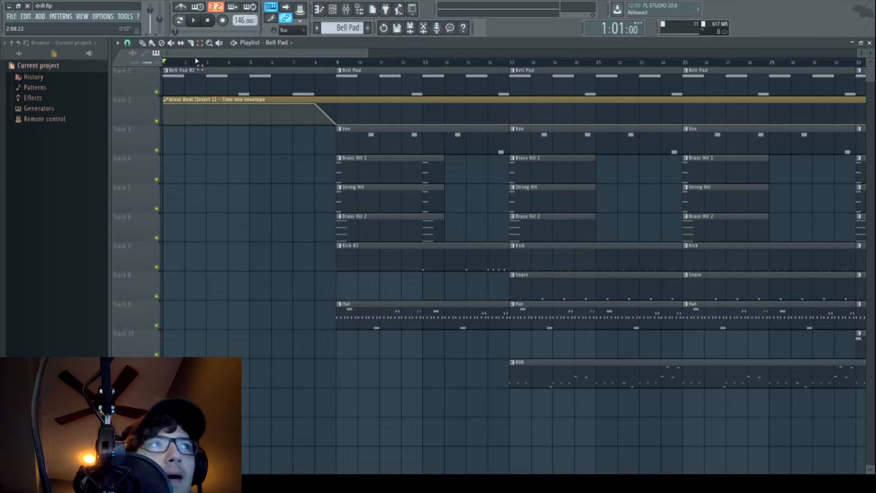
# Switch to the Ambient Bell pattern in the channel rack
pyautogui.click(869, 43)
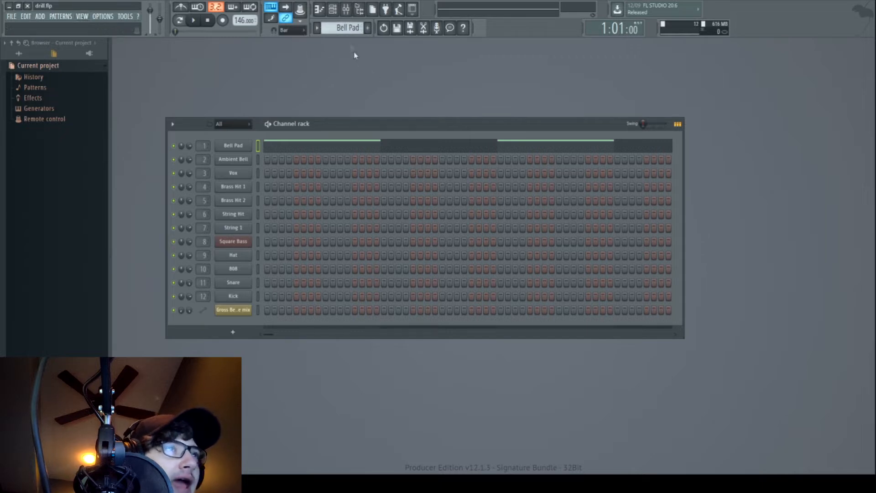
pyautogui.scroll(1, 343, 31)
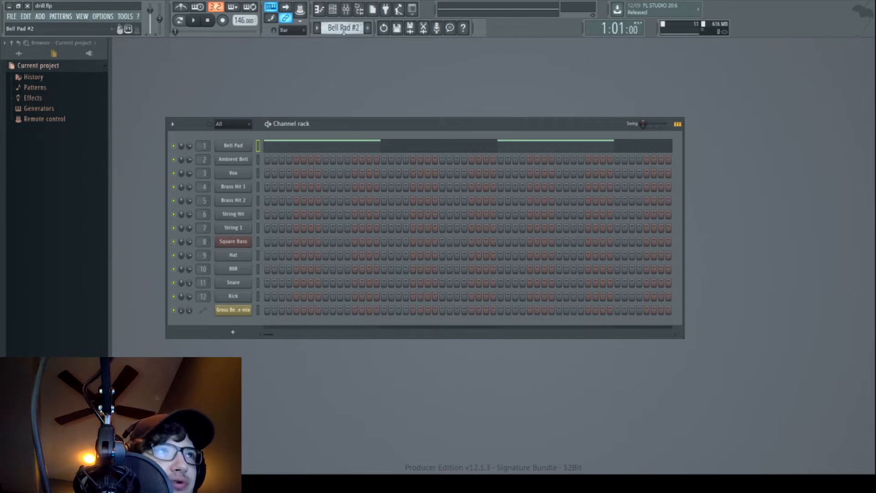
pyautogui.scroll(2, 343, 30)
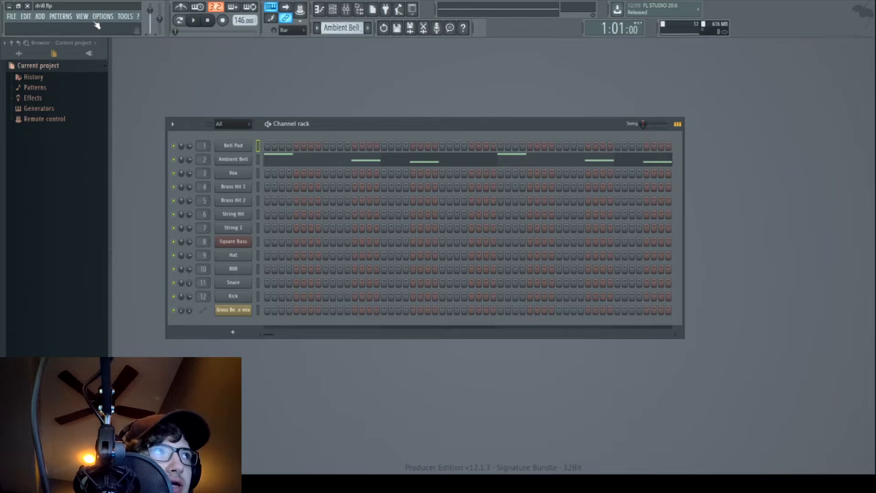
# Select bars 33 to 41 in the playlist, covering the first Ambient Bell clip
pyautogui.press('F5')
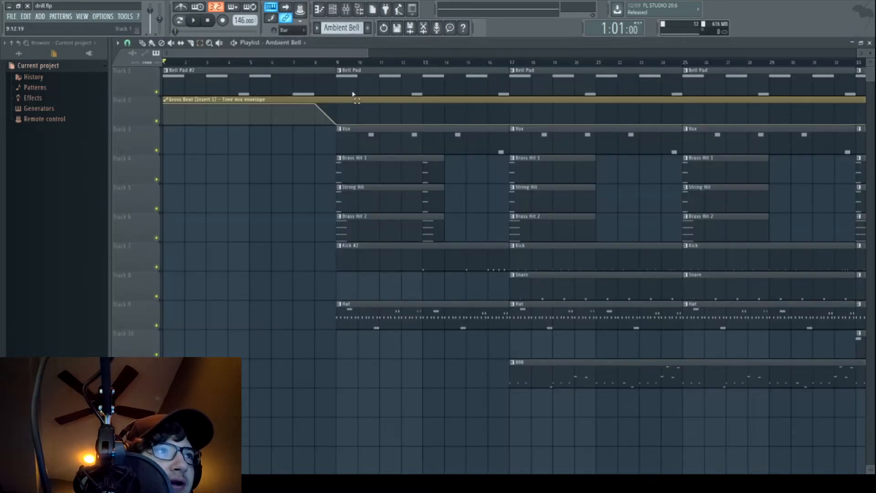
pyautogui.moveTo(338, 72); pyautogui.dragTo(501, 74)
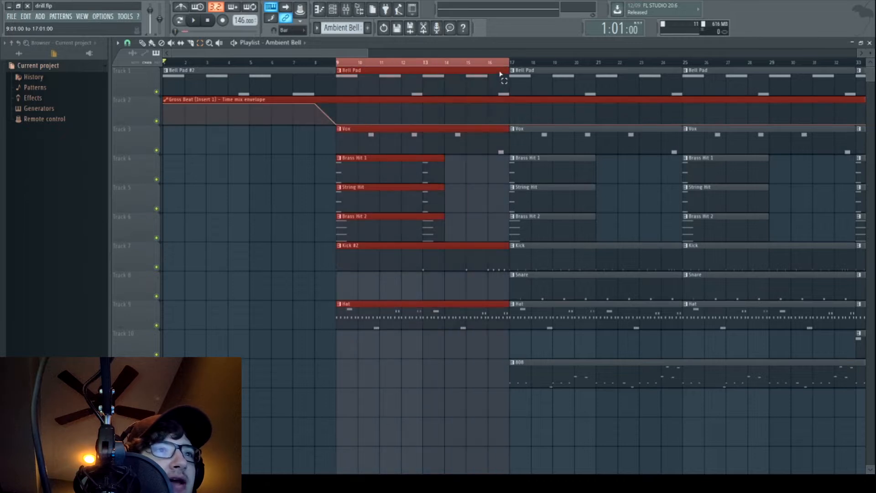
pyautogui.keyDown('ctrl'); pyautogui.click(474, 65); pyautogui.keyUp('ctrl')
pyautogui.scroll(-5, 467, 136)
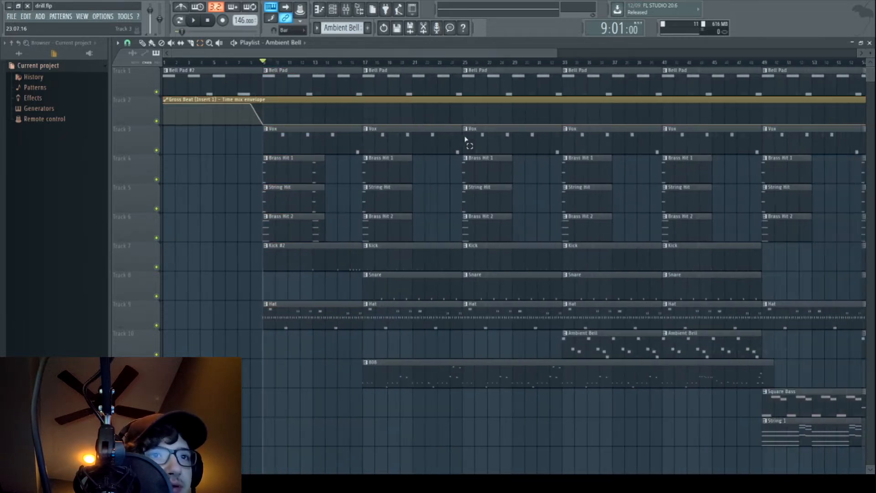
pyautogui.moveTo(375, 63); pyautogui.dragTo(425, 63)
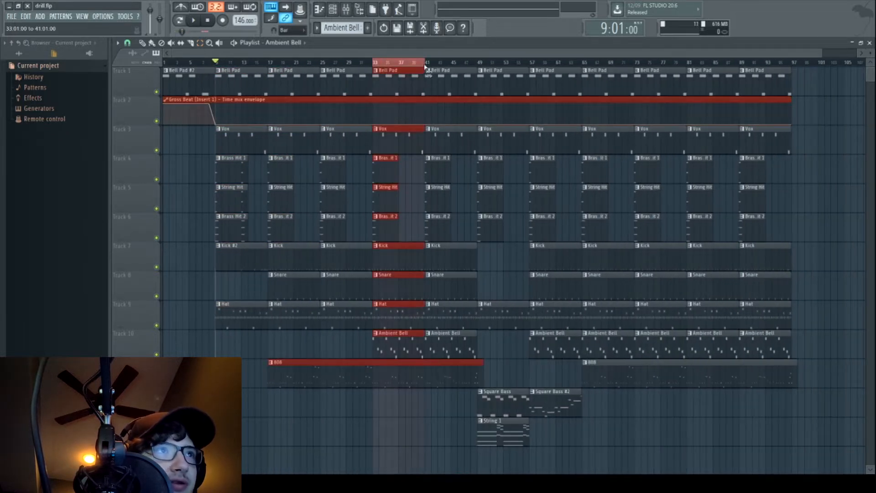
# Mute the Vox, Brass Hit 1, String Hit, Brass Hit 2, Kick, Snare, Hat and 808 playlist tracks
pyautogui.click(150, 140)
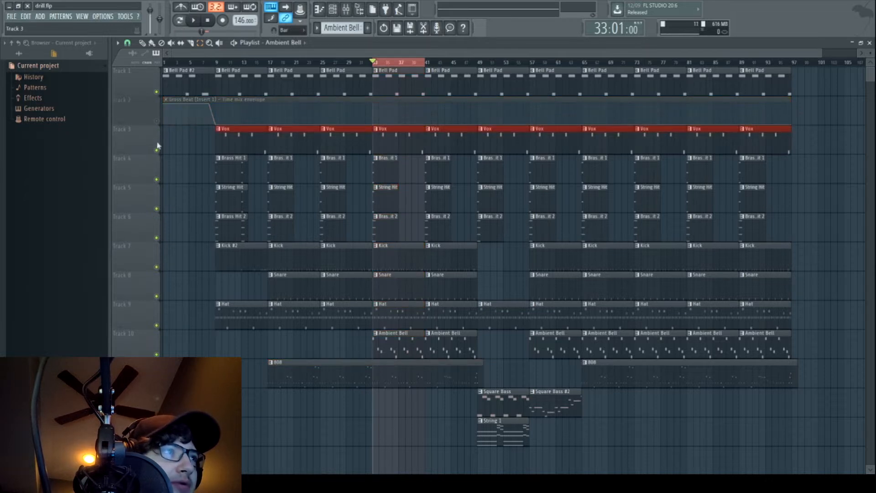
pyautogui.click(157, 122)
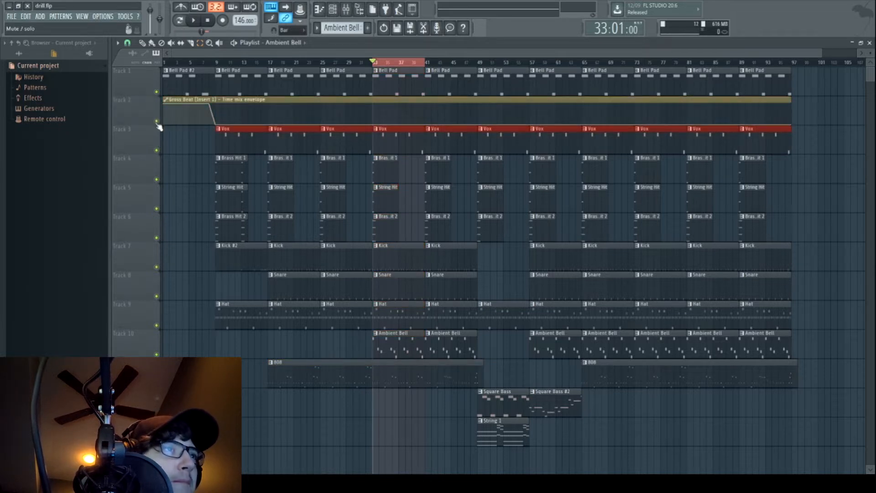
pyautogui.click(156, 150)
pyautogui.click(156, 179)
pyautogui.click(157, 209)
pyautogui.click(157, 238)
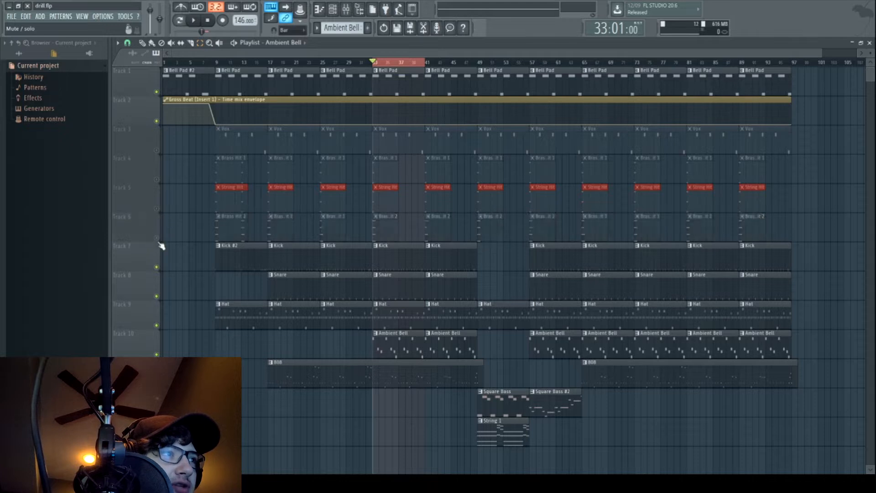
pyautogui.click(156, 267)
pyautogui.click(157, 296)
pyautogui.click(157, 325)
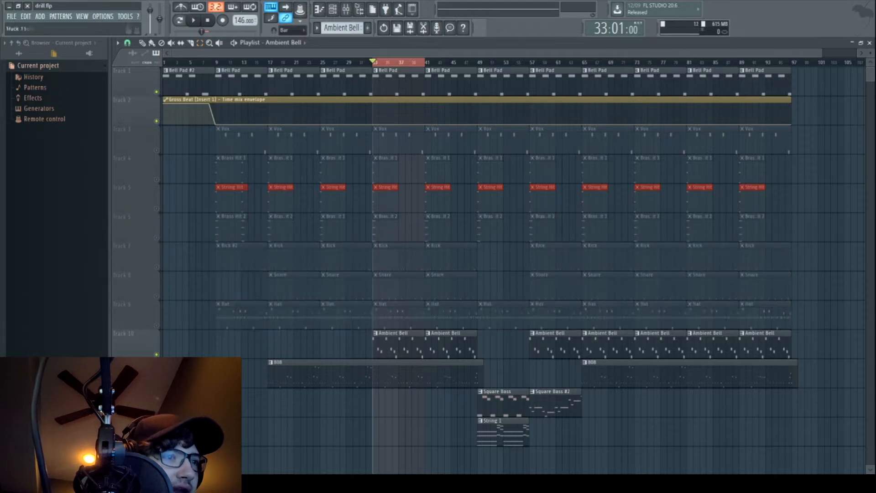
pyautogui.click(157, 383)
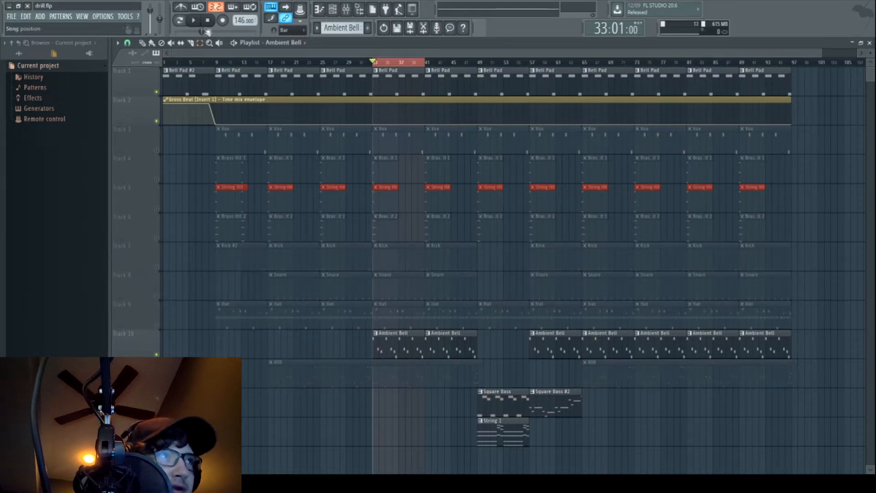
# Play the selected section with the Bell Pad and Ambient Bell, stop it, and clear the selection
pyautogui.click(195, 21)
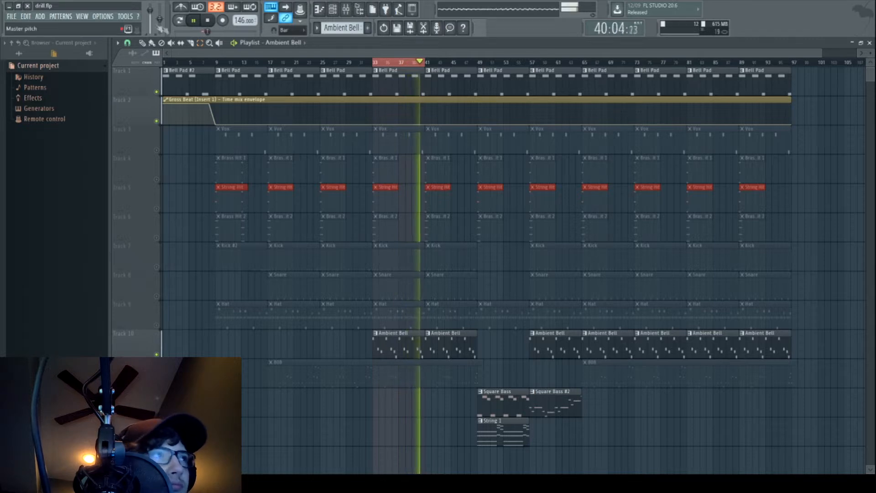
pyautogui.press('space')
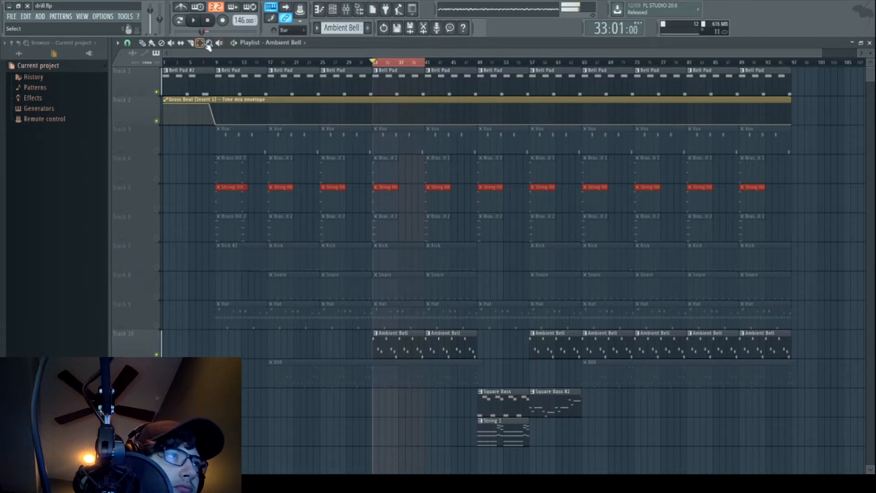
pyautogui.hotkey('ctrl', 'd')
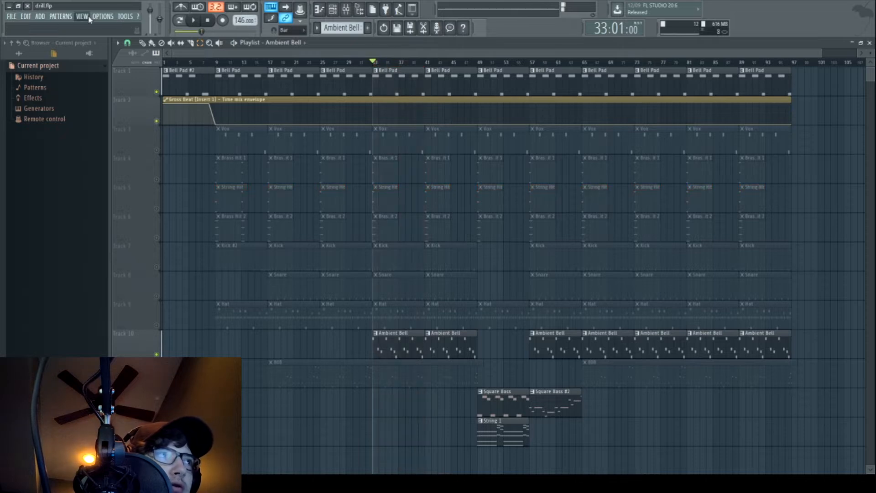
# Inspect the FabFilter Pro-Q 2 equalizer curves on the Bell Pad and Bell mixer channels
pyautogui.press('F9')
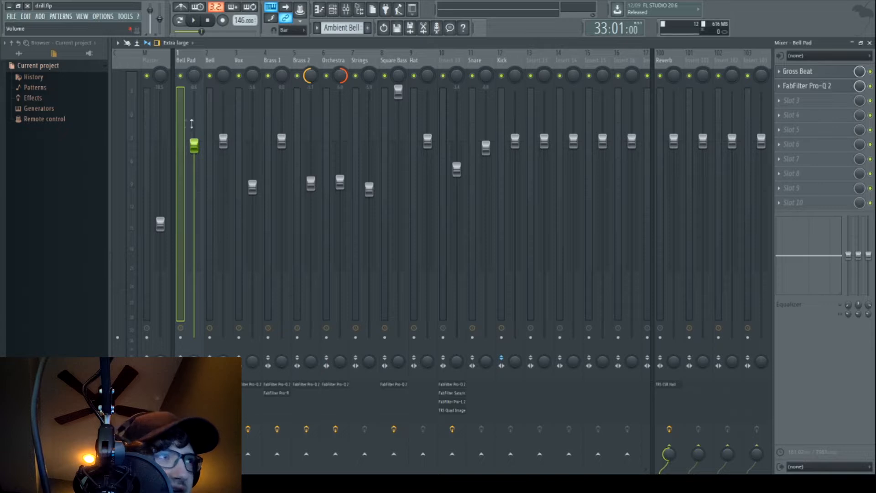
pyautogui.click(807, 85)
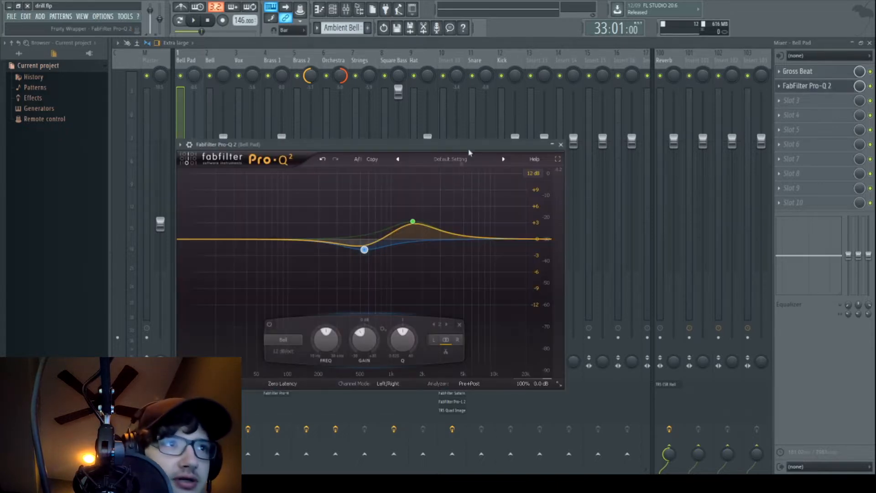
pyautogui.click(561, 144)
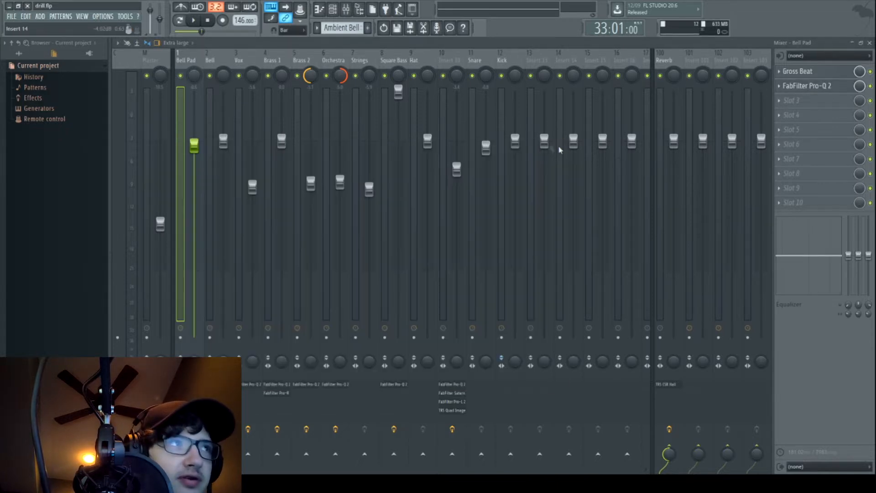
pyautogui.click(215, 122)
pyautogui.click(807, 72)
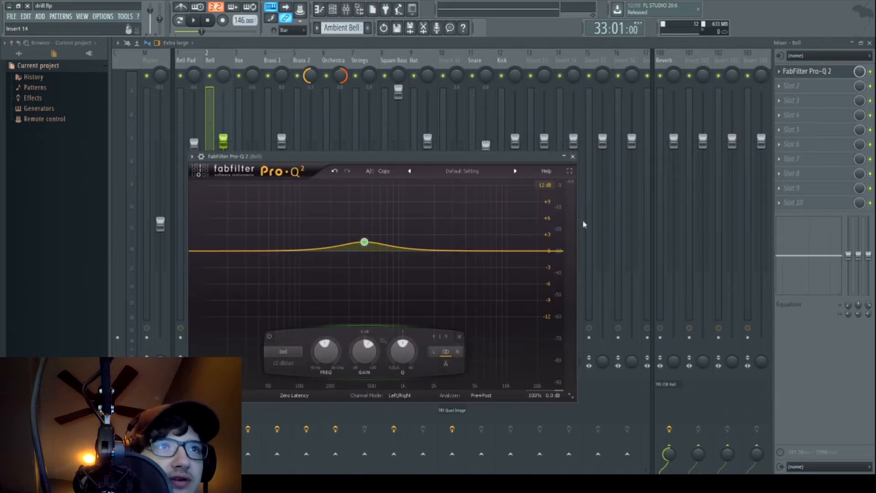
pyautogui.click(564, 156)
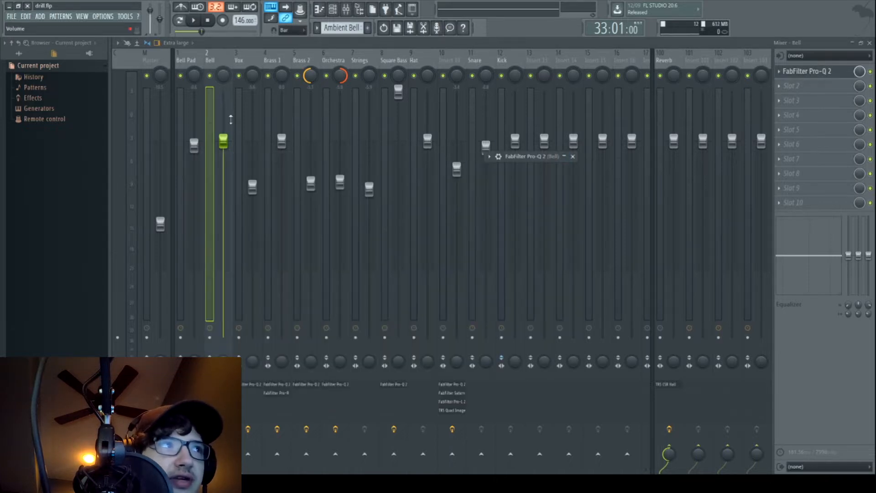
# Inspect the FabFilter Pro-Q 2 curve on the Vox mixer channel and return to the playlist
pyautogui.click(239, 121)
pyautogui.click(808, 72)
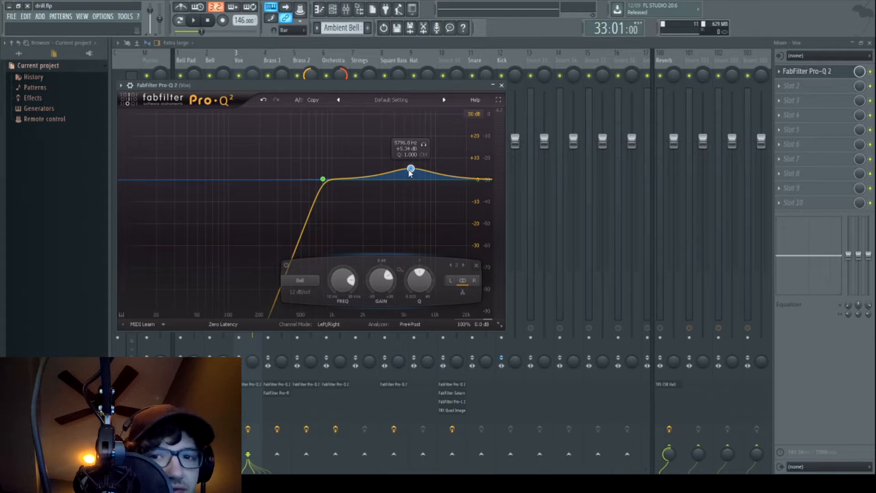
pyautogui.click(501, 86)
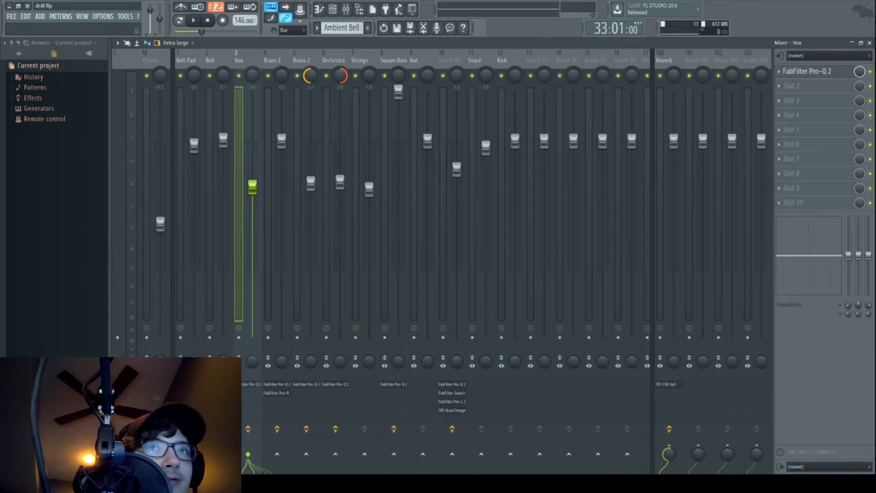
pyautogui.click(870, 42)
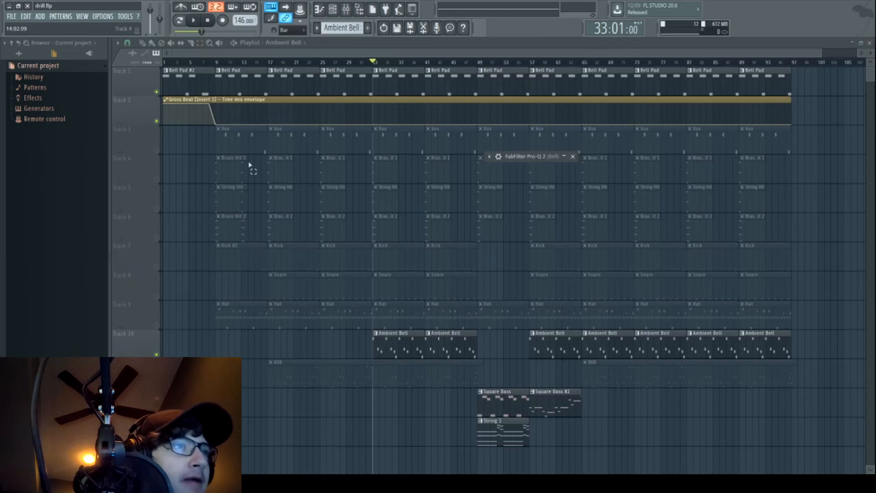
# Unmute the Vox playlist track and play the arrangement from bar 33, stopping after the first Ambient Bell clip
pyautogui.click(156, 150)
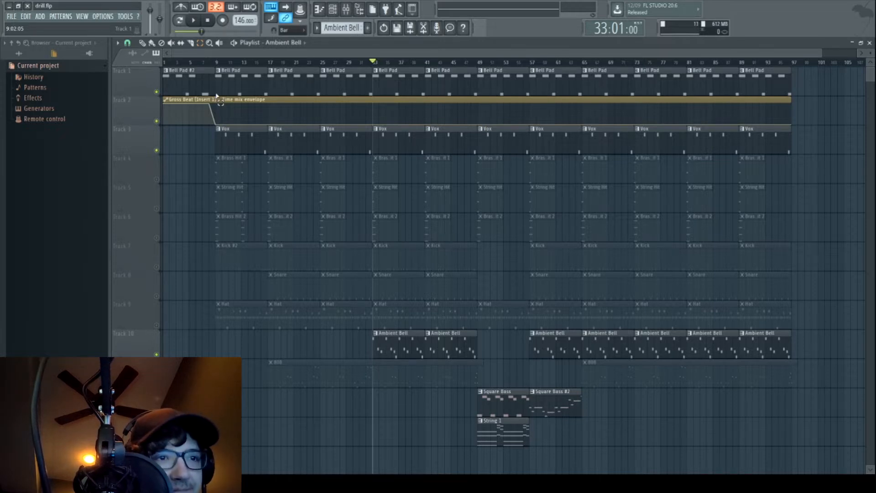
pyautogui.click(193, 21)
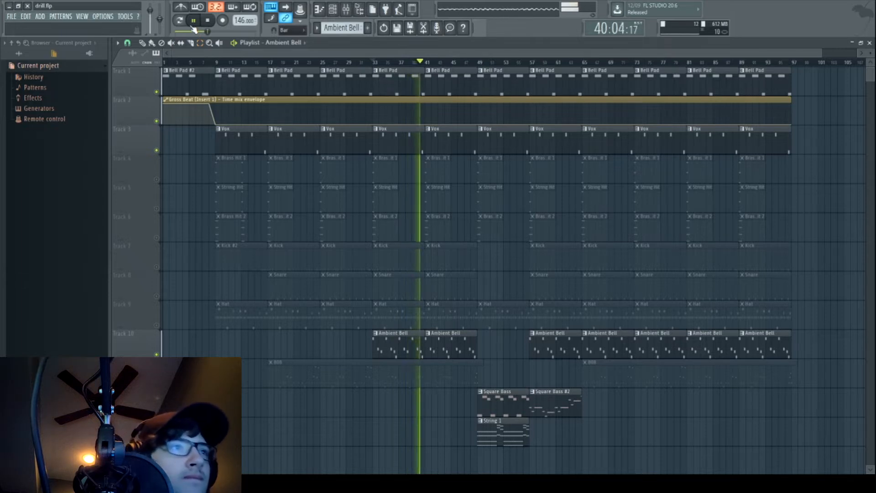
pyautogui.press('space')
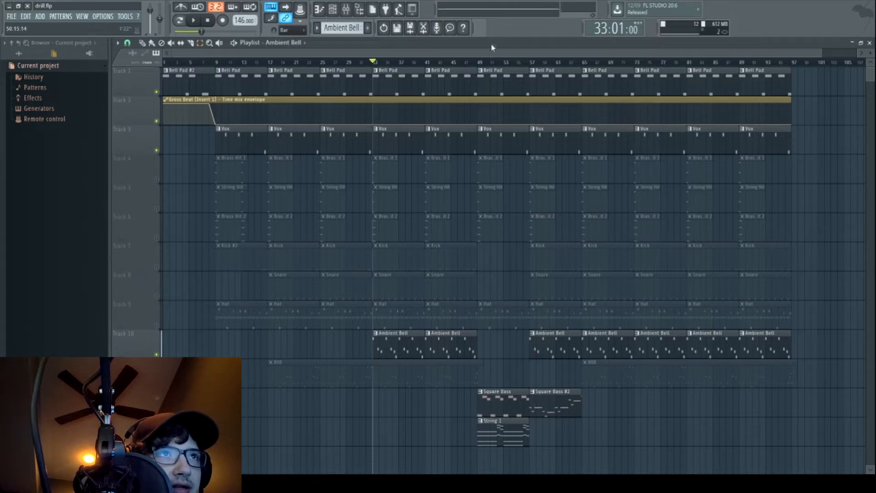
# Select bars 49 to 57 in the playlist and mute the Square Bass track
pyautogui.moveTo(478, 62); pyautogui.dragTo(529, 62)
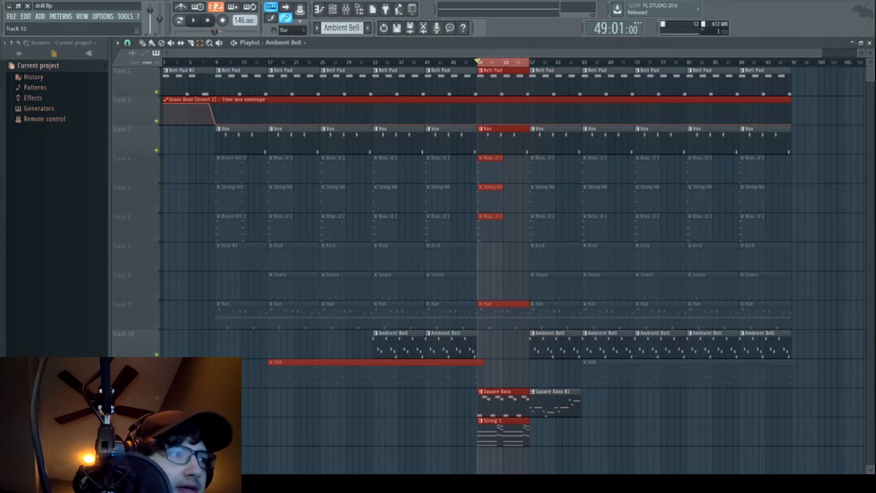
pyautogui.doubleClick(134, 431)
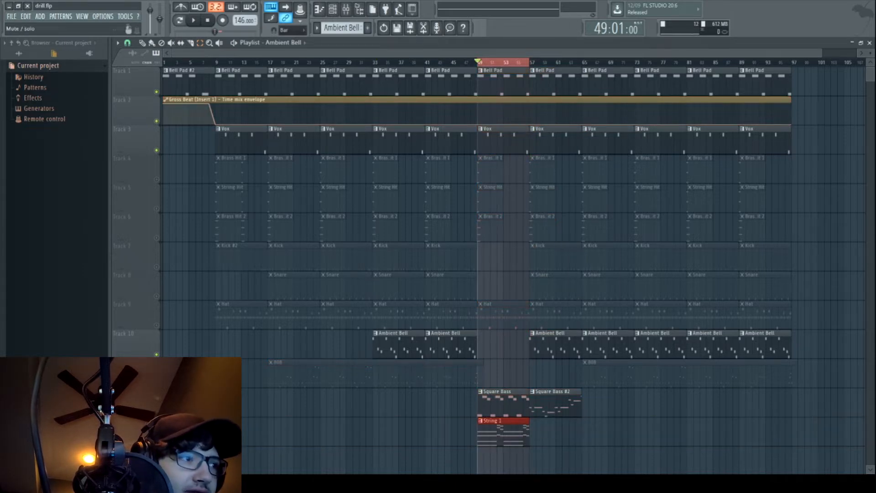
pyautogui.click(156, 413)
# Duplicate the second Ambient Bell clip into the gap at bar 49 and reselect bars 49 to 57
pyautogui.moveTo(474, 354); pyautogui.dragTo(472, 354)
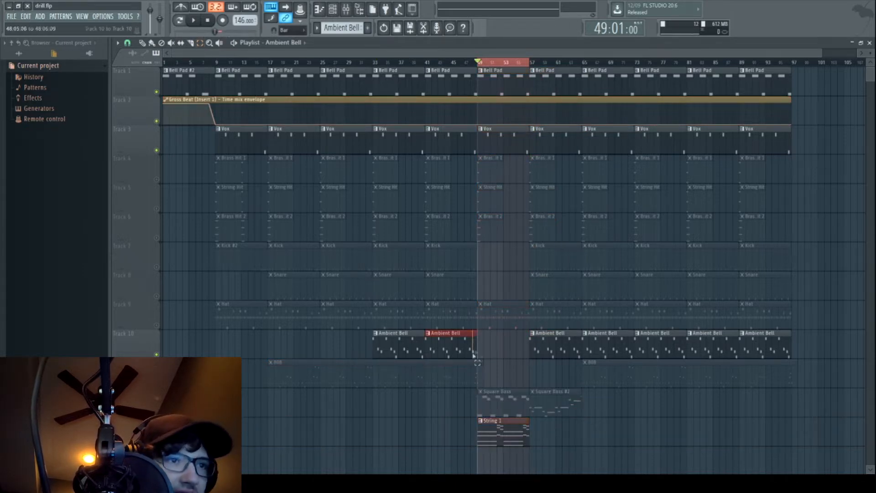
pyautogui.hotkey('ctrl', 'b')
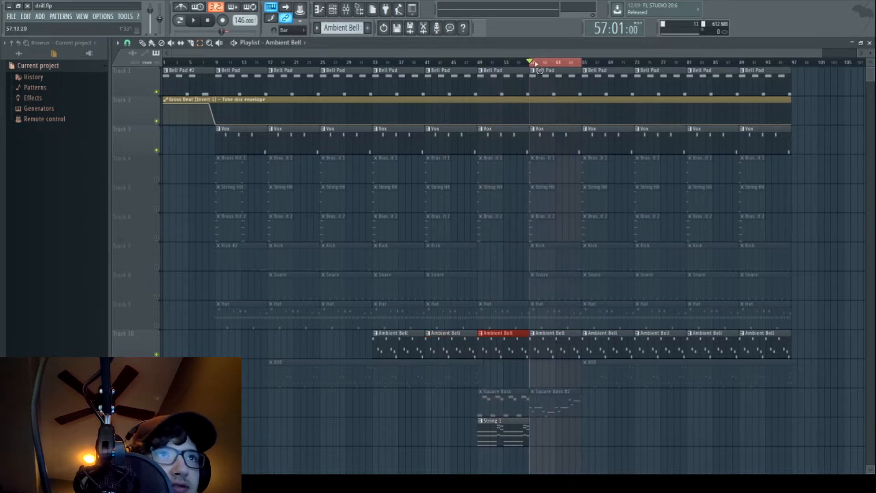
pyautogui.moveTo(535, 62); pyautogui.dragTo(480, 63)
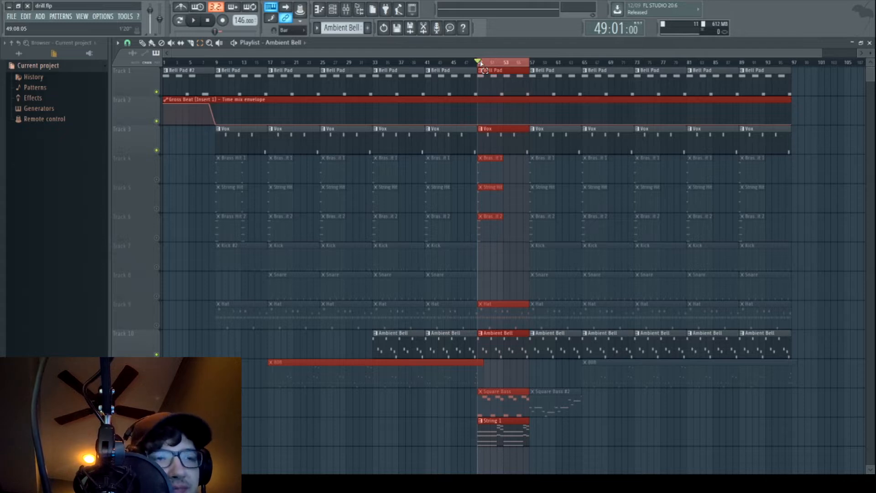
# Play the selected section with the String 1 clip, stop it, and clear the time selection
pyautogui.press('space')
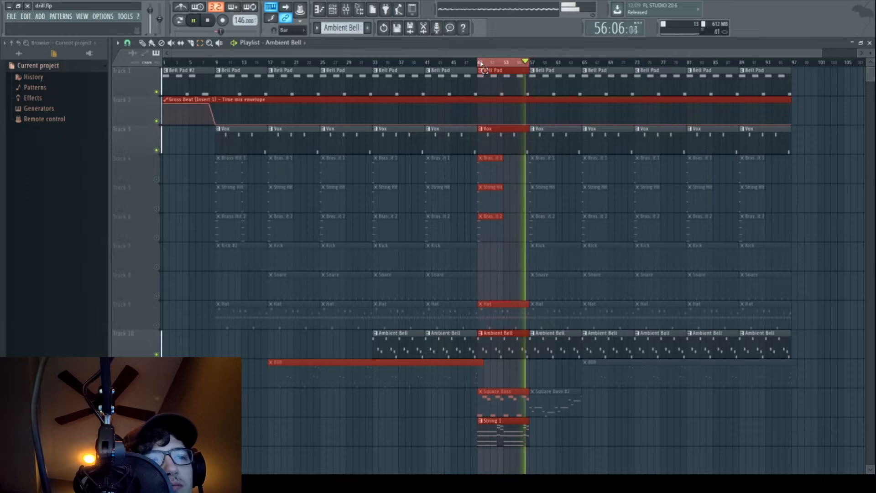
pyautogui.press('space')
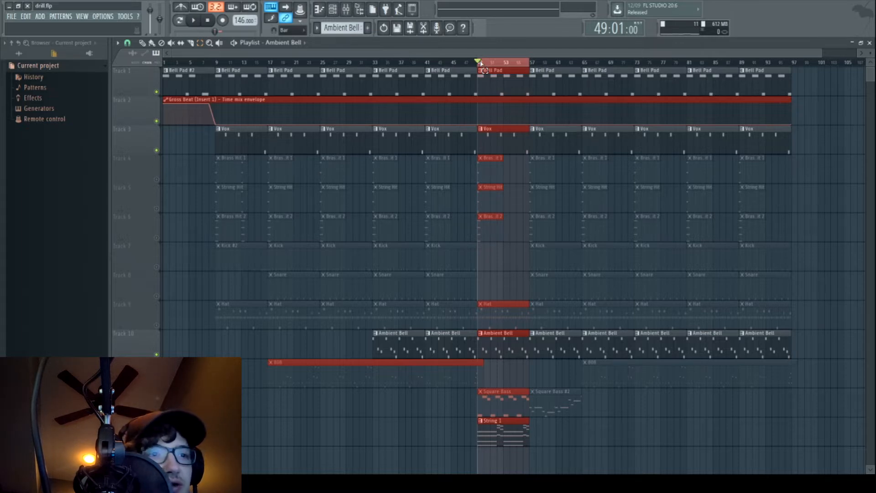
pyautogui.click(480, 63)
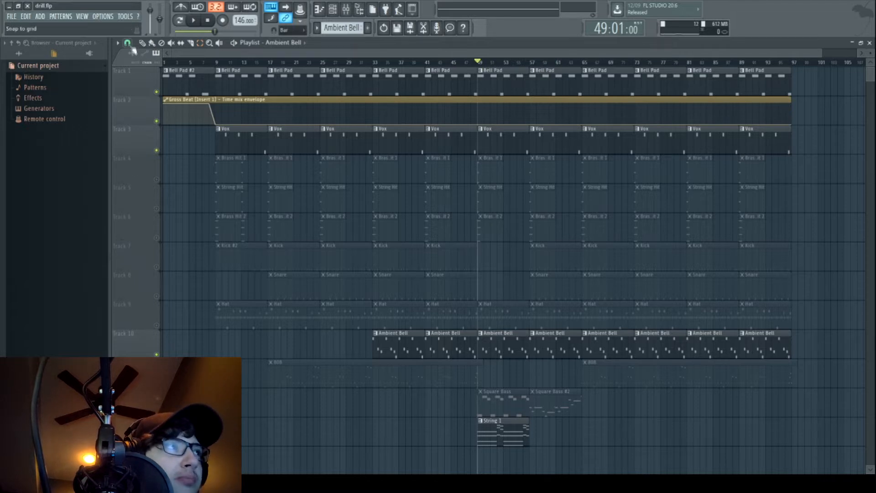
# Unmute the Brass Hit 1, String Hit and Brass Hit 2 playlist tracks and preview them from bar 49
pyautogui.click(142, 43)
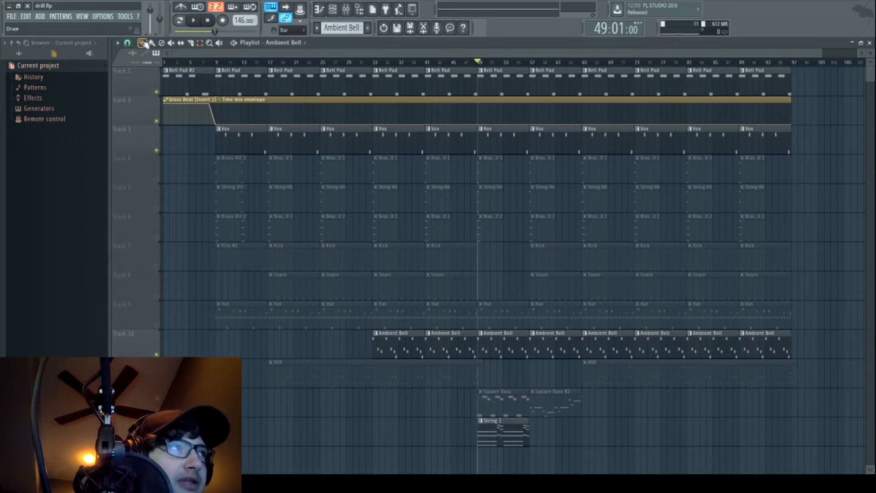
pyautogui.click(156, 179)
pyautogui.click(157, 238)
pyautogui.click(157, 208)
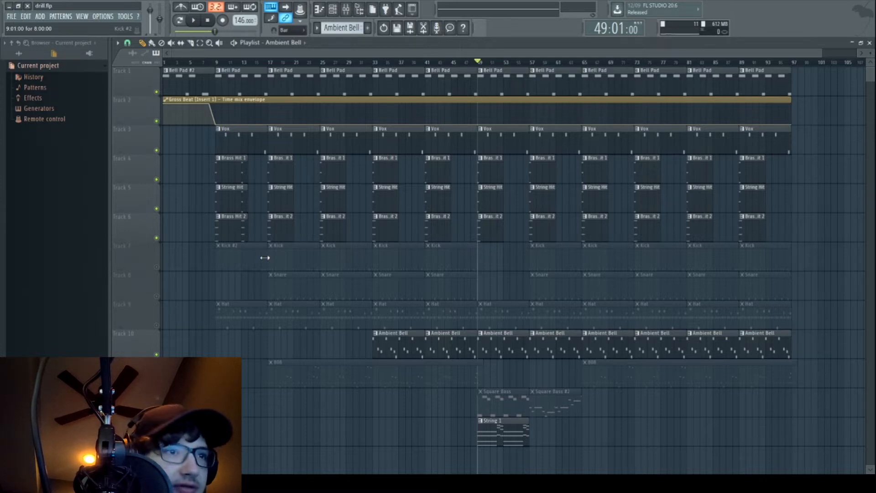
pyautogui.click(195, 21)
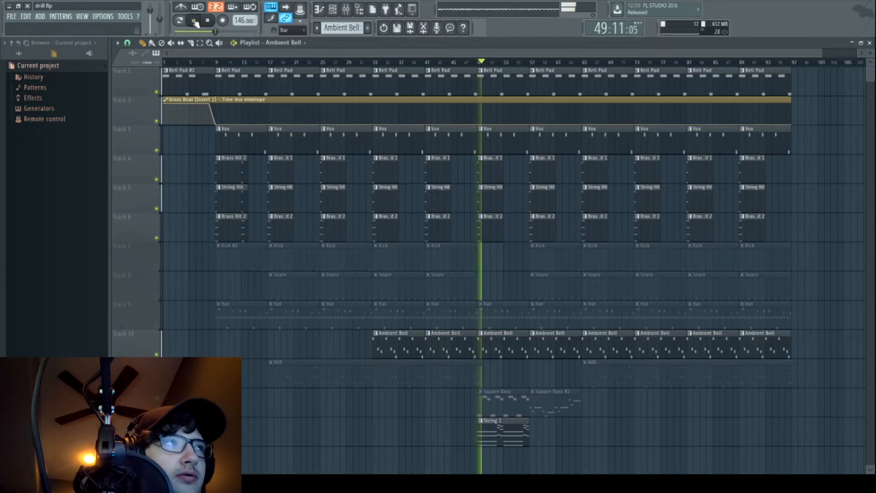
pyautogui.click(208, 21)
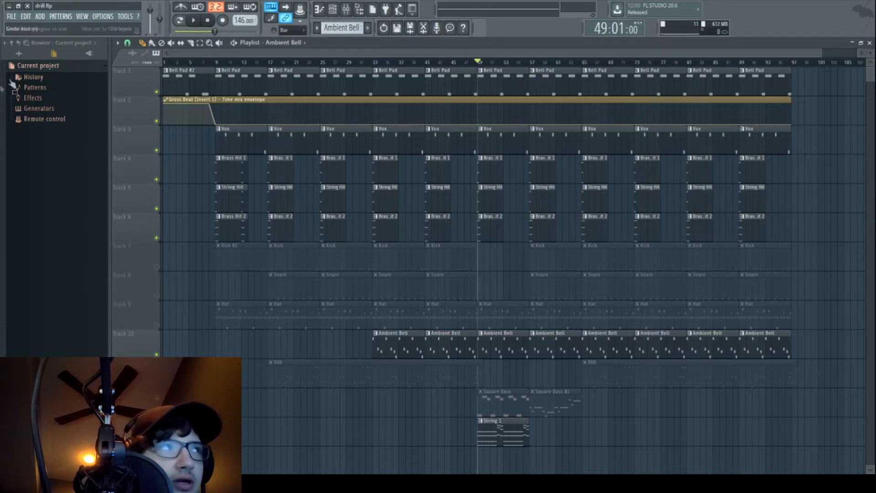
# Display the FabFilter Pro-R reverb settings of the Brass 1 mixer channel
pyautogui.press('F9')
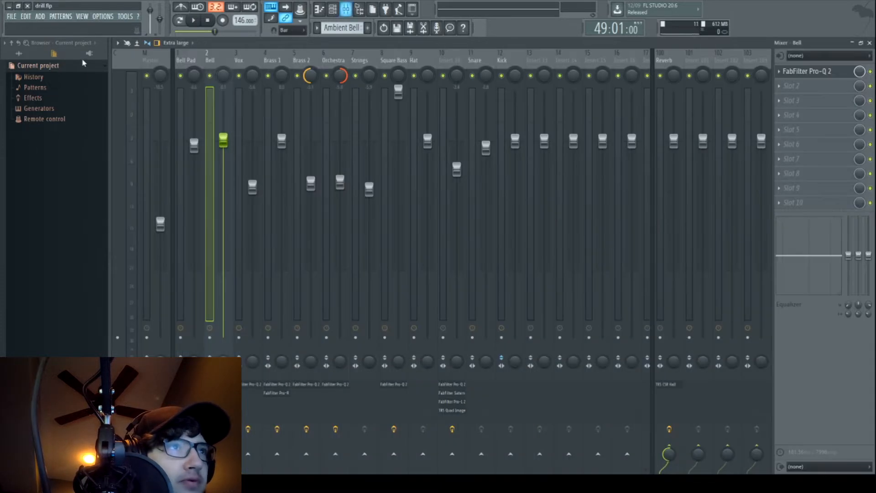
pyautogui.click(265, 118)
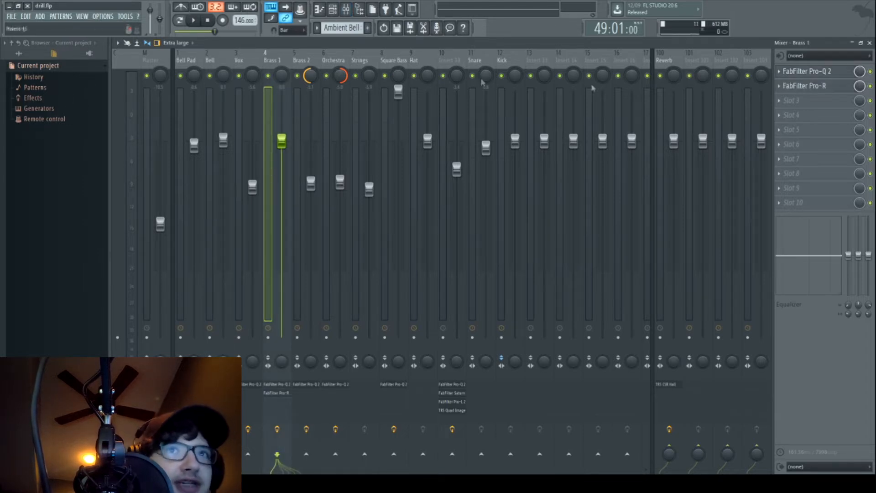
pyautogui.click(808, 87)
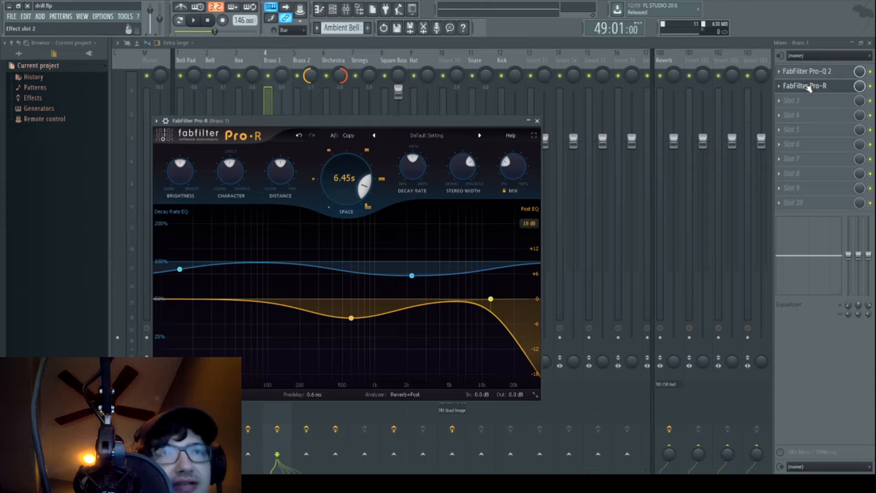
# Set the mix of the CSR Hall reverb on the Reverb mixer channel to 100% and close the plugin
pyautogui.click(658, 109)
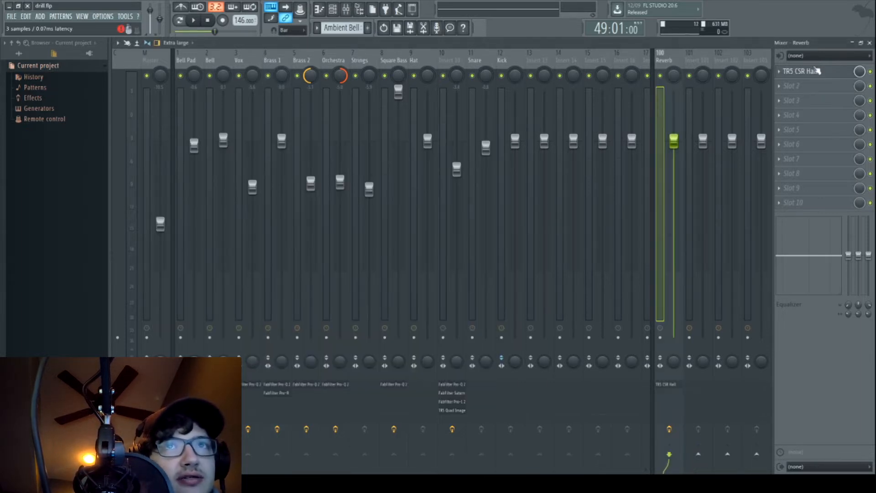
pyautogui.click(816, 71)
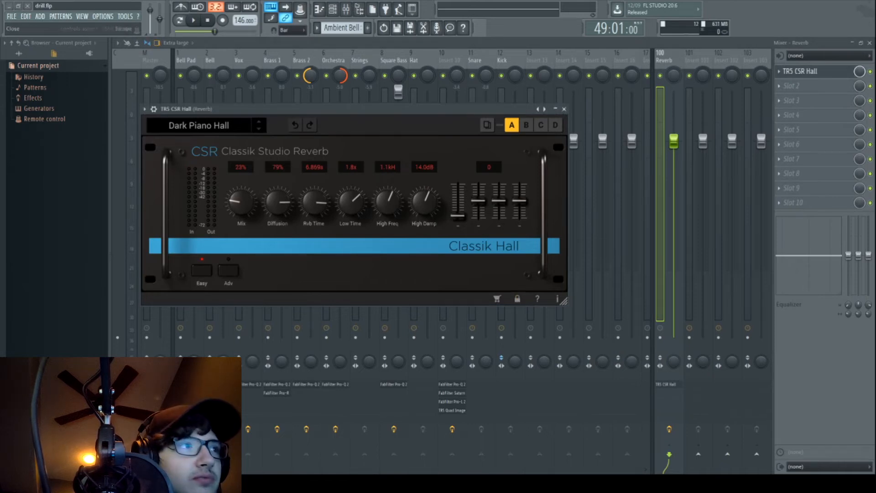
pyautogui.moveTo(241, 201); pyautogui.dragTo(241, 137)
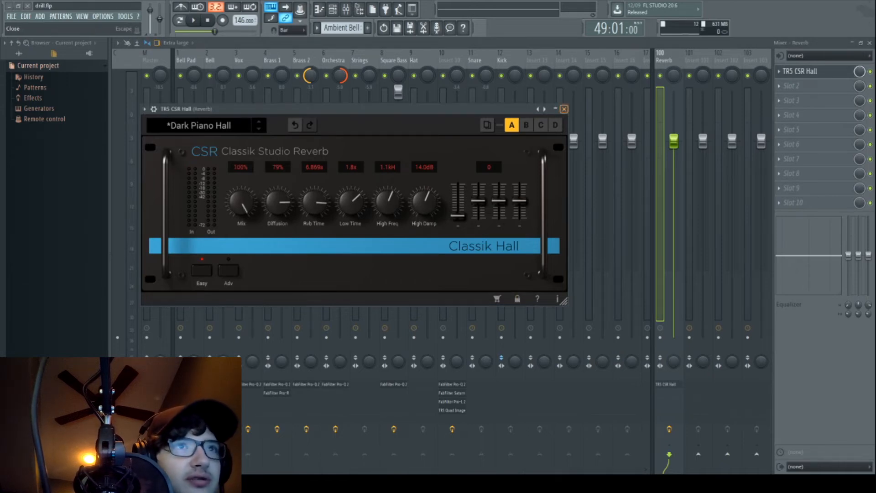
pyautogui.click(564, 109)
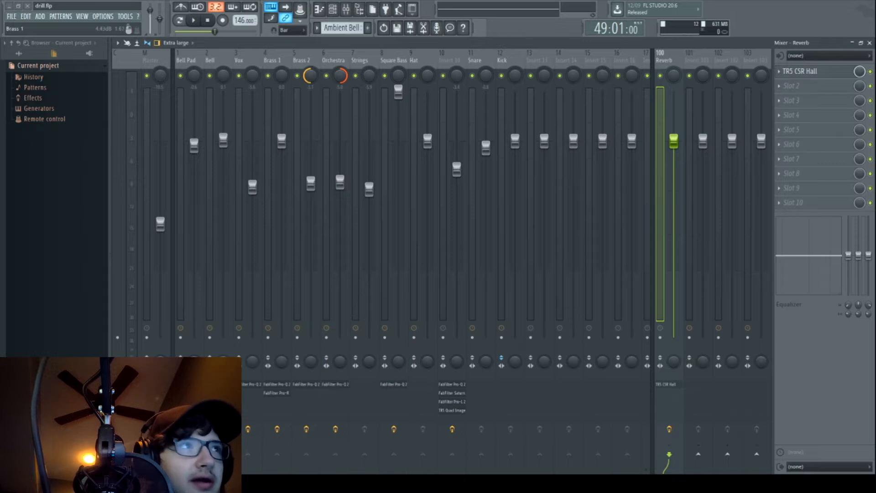
# Examine the space, mix and EQ of Brass 1's FabFilter Pro-R again, close it, and briefly play from bar 49
pyautogui.click(271, 99)
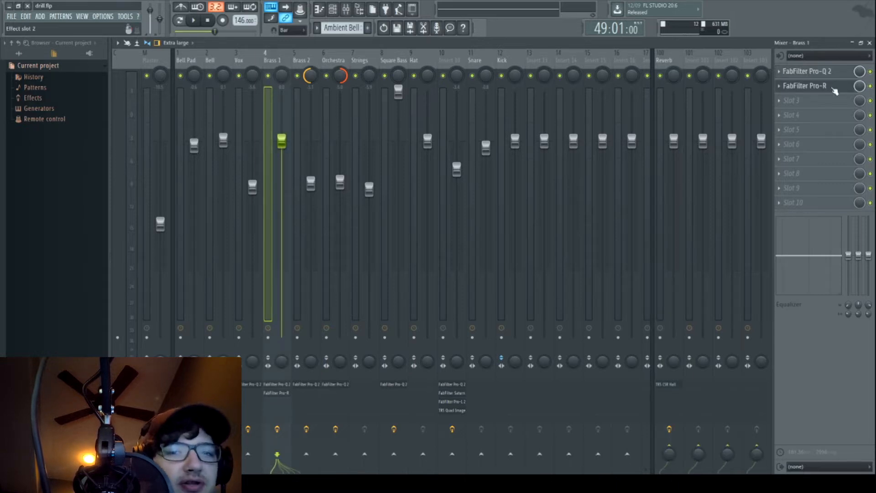
pyautogui.click(834, 88)
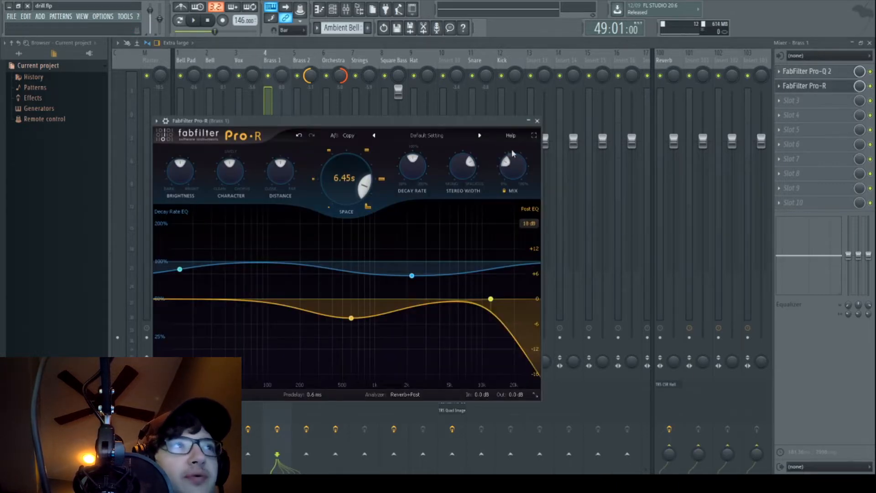
pyautogui.moveTo(299, 121); pyautogui.dragTo(474, 84)
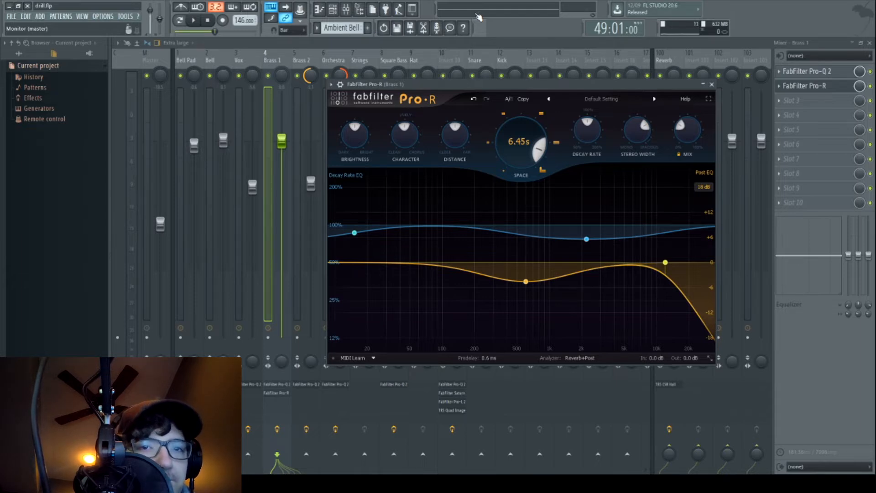
pyautogui.click(711, 84)
pyautogui.press('space')
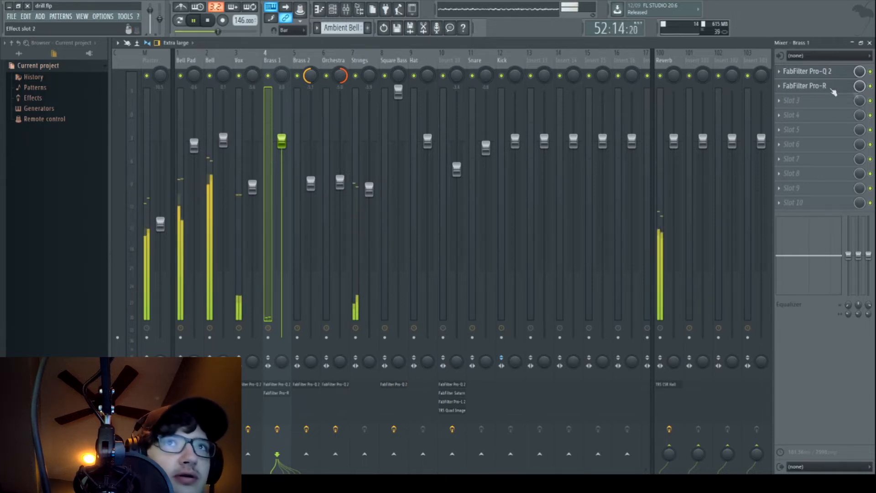
pyautogui.press('space')
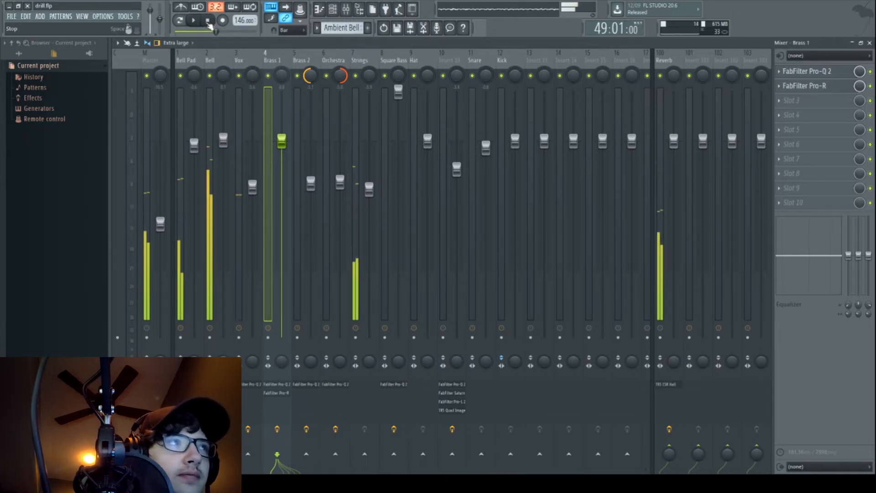
# Bypass FabFilter Pro-R on Brass 1, raise the channel's send to the Reverb channel instead, and preview it from bar 49
pyautogui.click(870, 86)
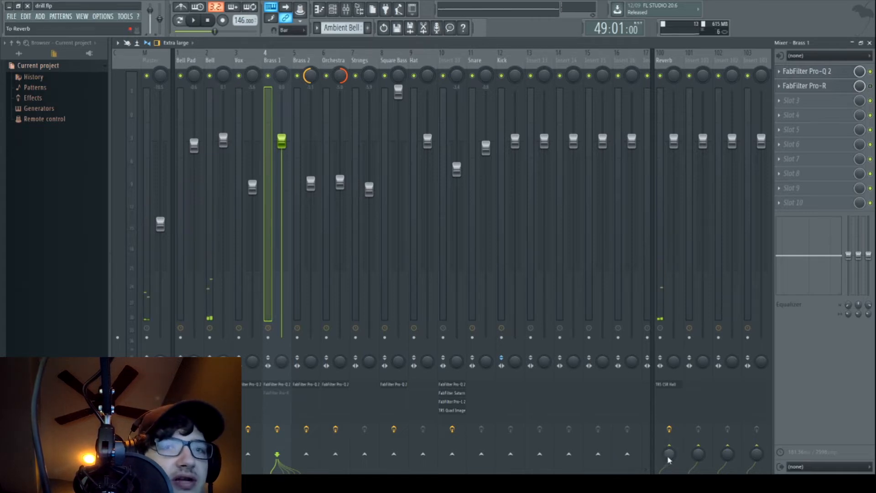
pyautogui.moveTo(669, 460); pyautogui.dragTo(669, 454)
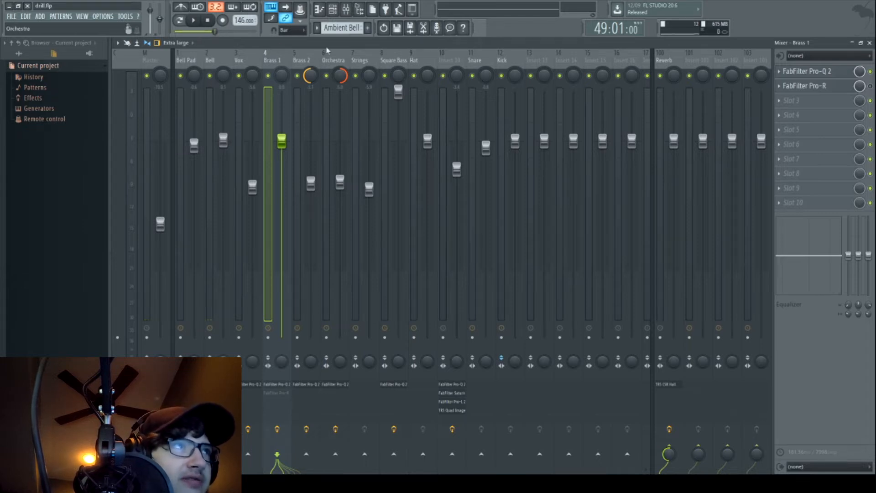
pyautogui.click(193, 20)
pyautogui.press('space')
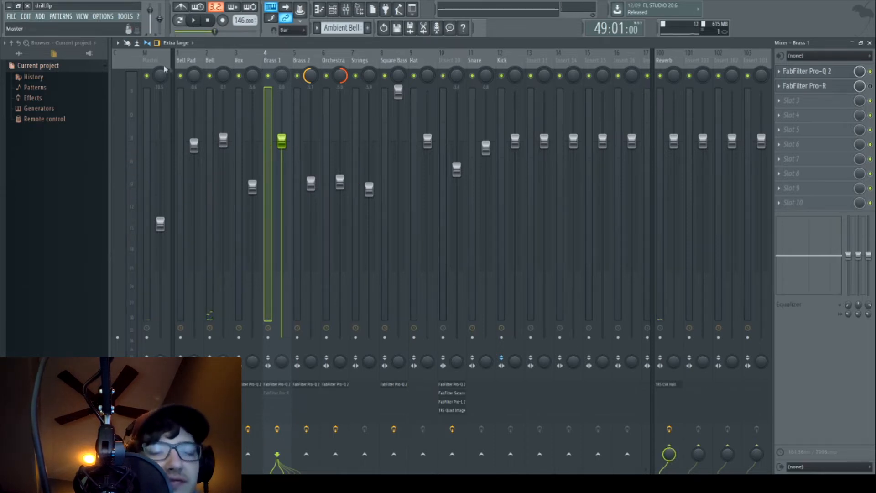
pyautogui.click(193, 20)
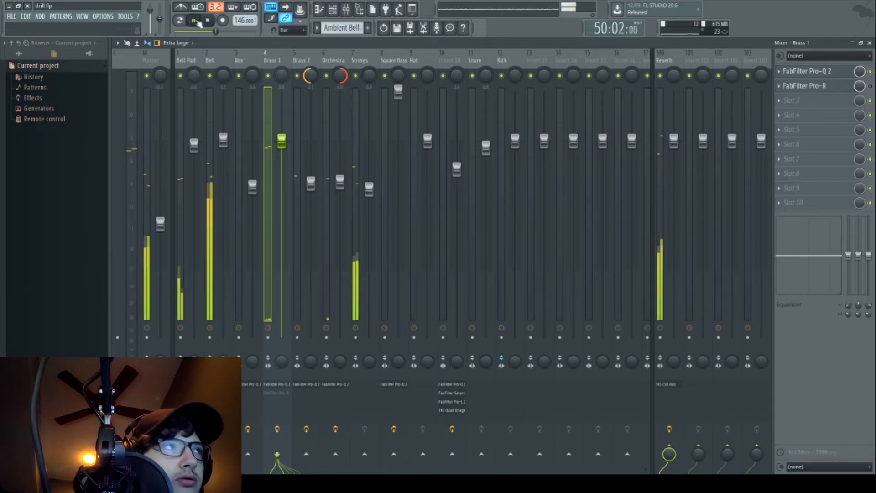
pyautogui.press('space')
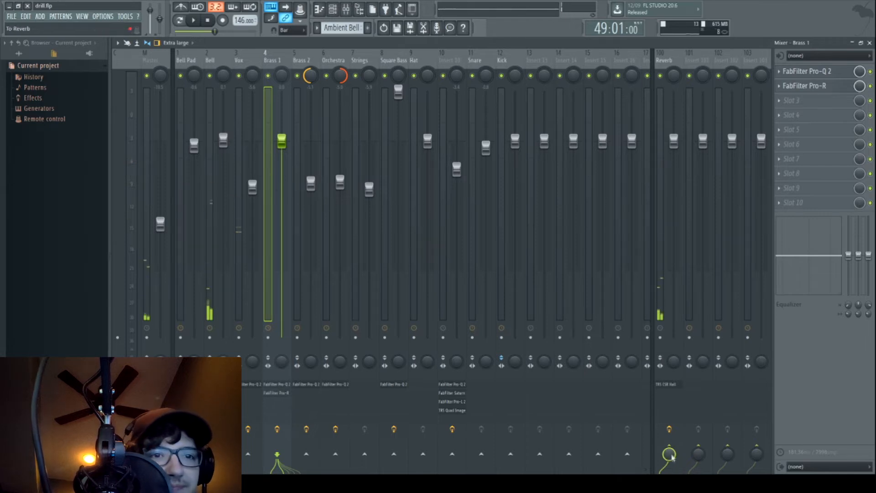
# Select the Brass 2 mixer channel and play the arrangement from bar 49
pyautogui.click(298, 144)
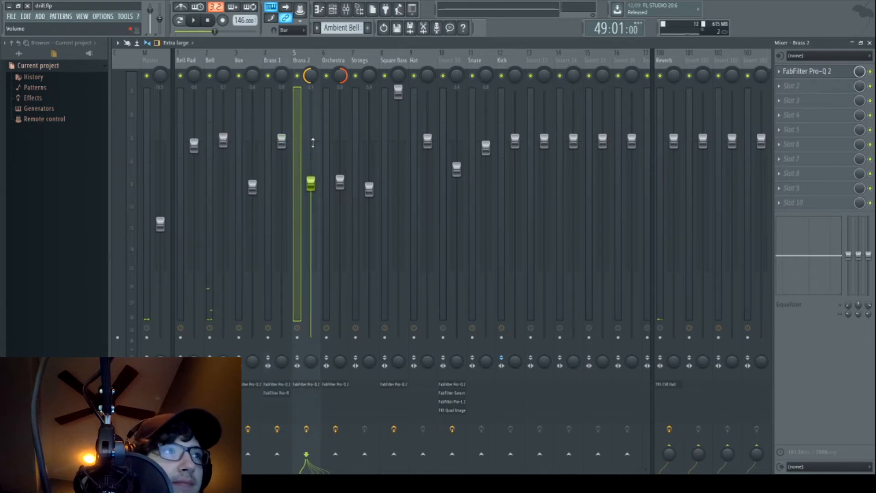
pyautogui.click(193, 21)
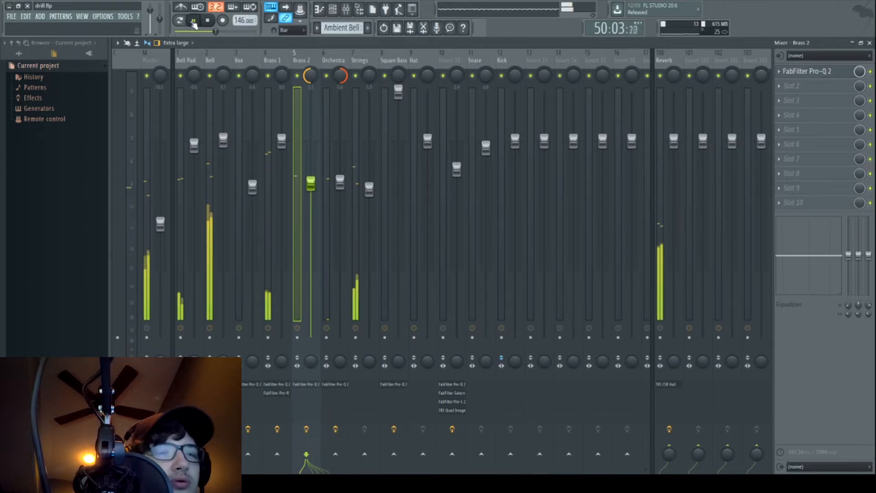
pyautogui.press('space')
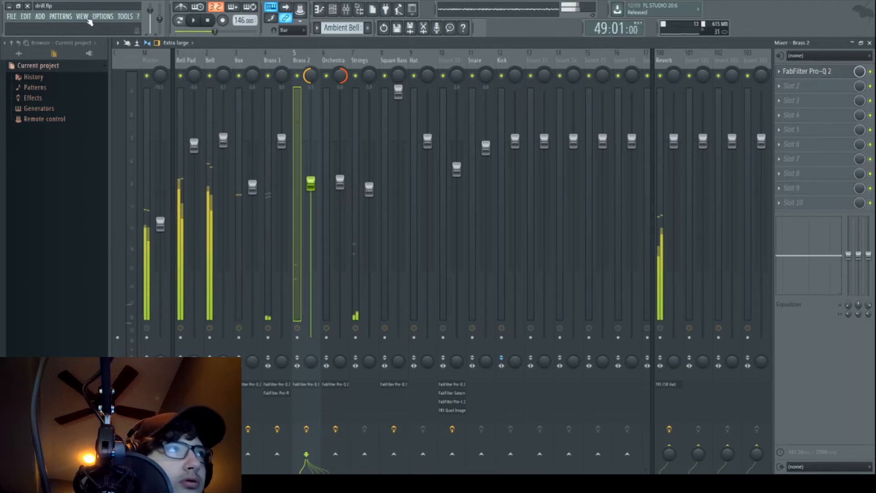
# In the playlist, move the playback position to bar 17, unmute the Hat track and delete the Ambient Bell clip at bar 49
pyautogui.press('F5')
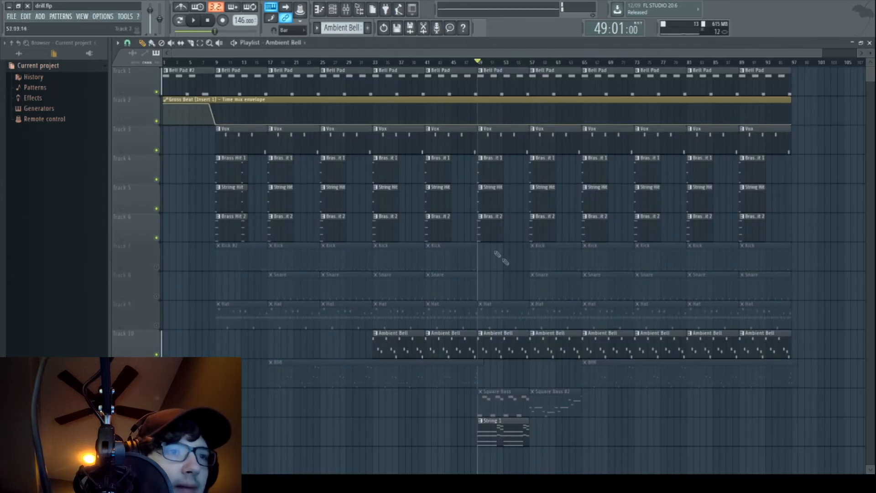
pyautogui.click(271, 63)
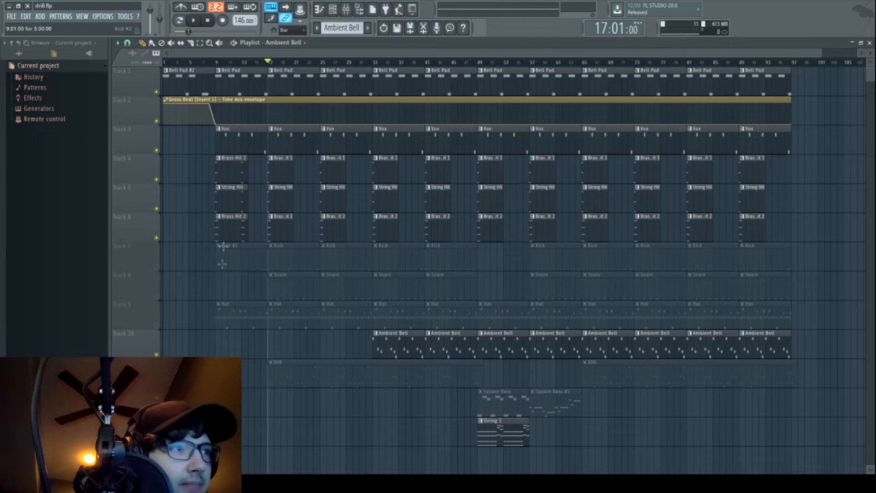
pyautogui.click(156, 325)
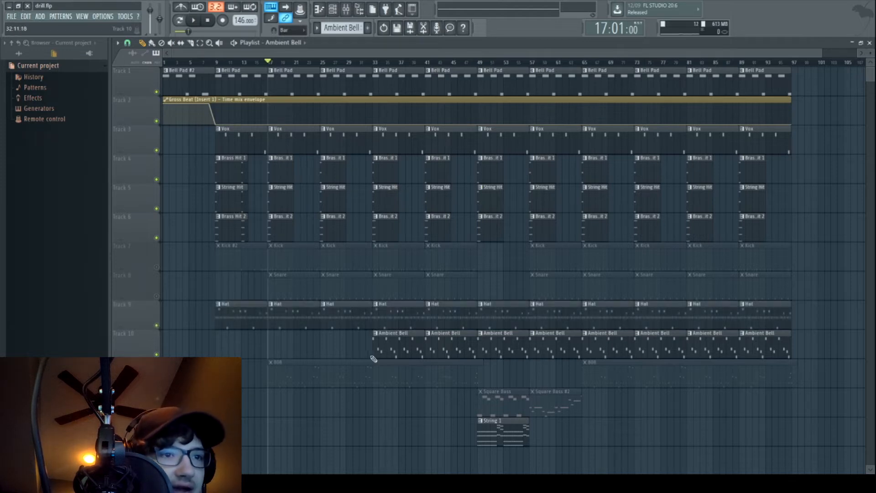
pyautogui.rightClick(497, 352)
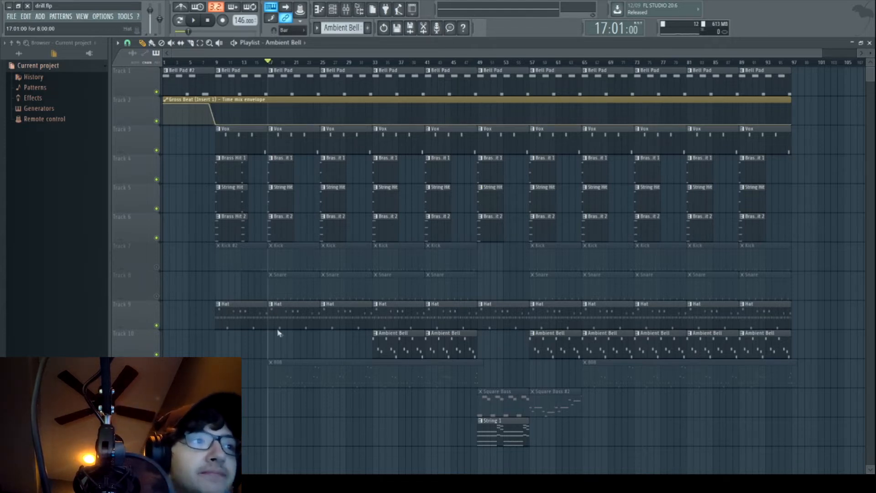
# Open the Hat pattern in the piano roll, audition the hat sound several times and briefly play from bar 17
pyautogui.doubleClick(287, 343)
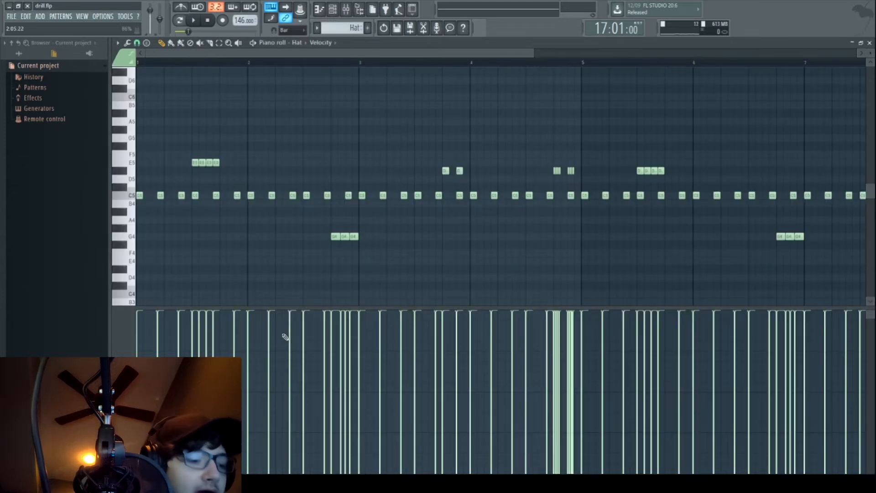
pyautogui.press('z')
pyautogui.press('z')
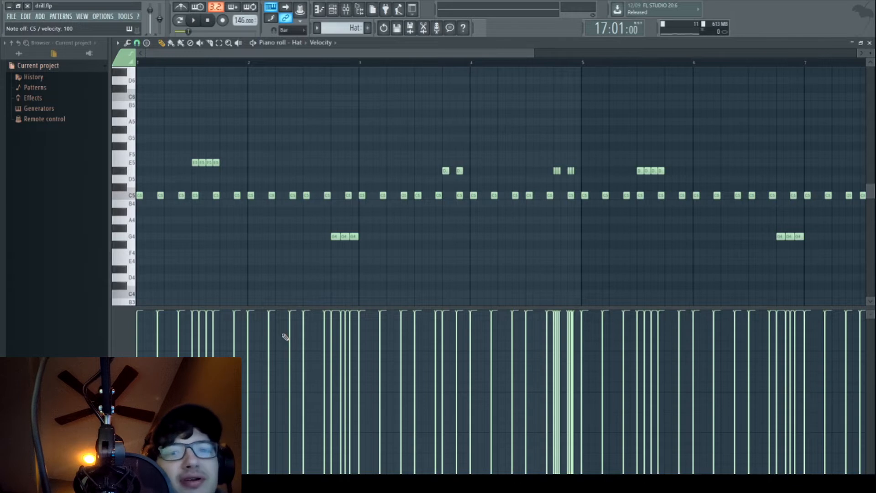
pyautogui.press('z')
pyautogui.press('z')
pyautogui.press('z')
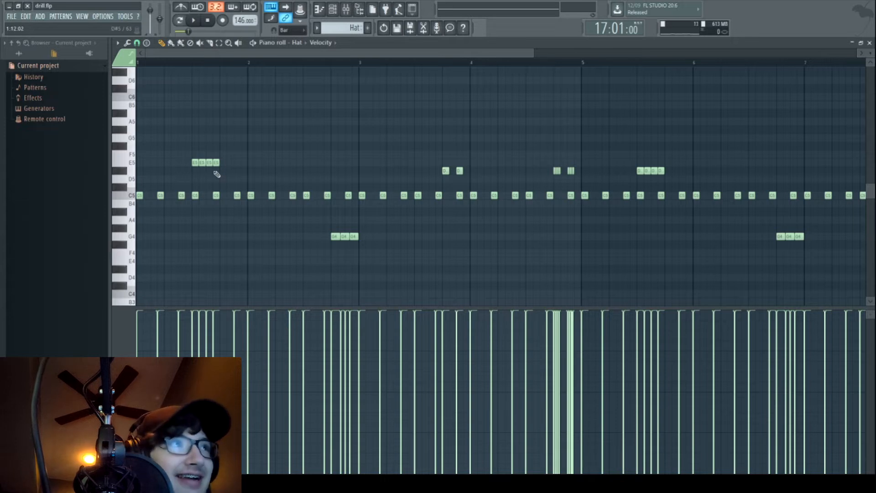
pyautogui.click(195, 23)
pyautogui.press('space')
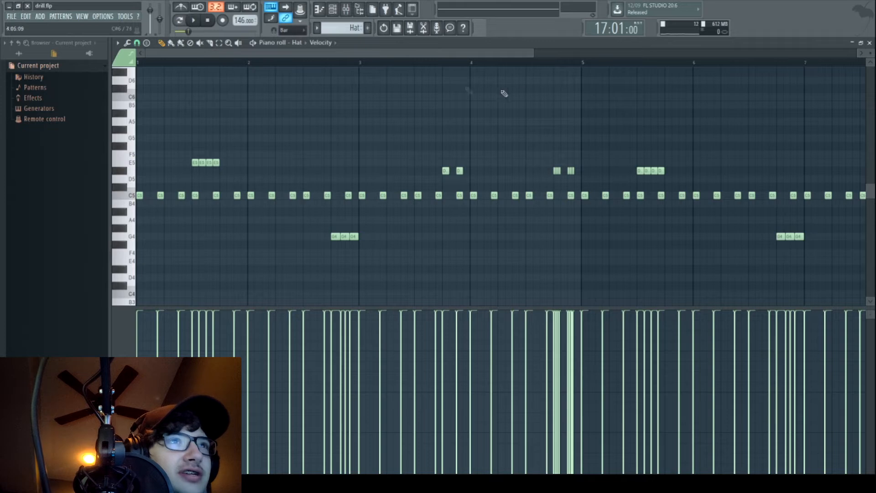
# Examine the full length of the Hat pattern, close the piano roll and preview the playlist from bar 17
pyautogui.moveTo(534, 54); pyautogui.dragTo(856, 54)
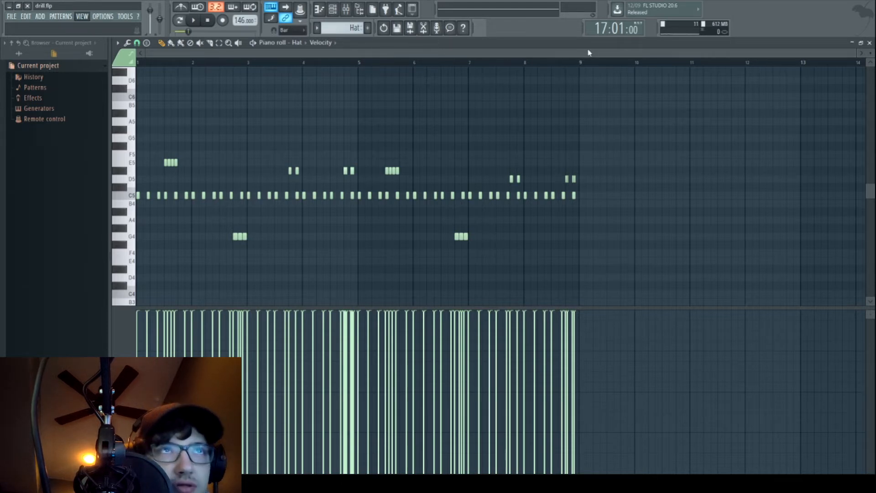
pyautogui.click(870, 43)
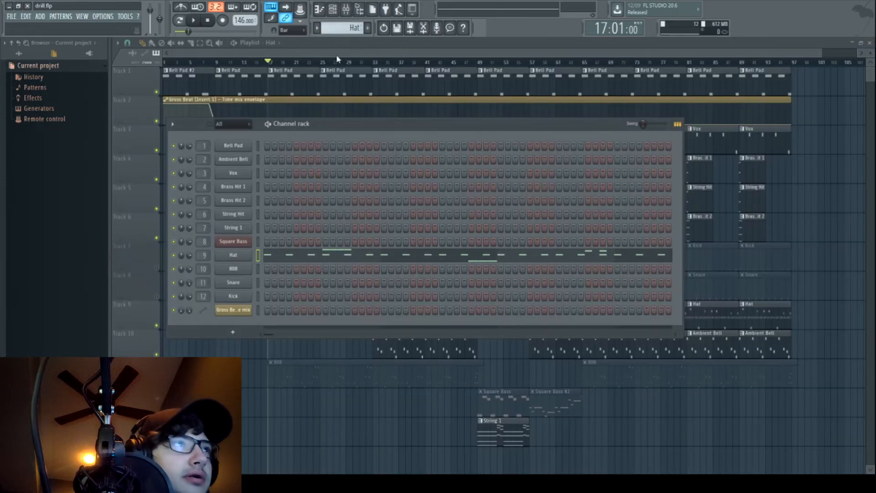
pyautogui.click(196, 22)
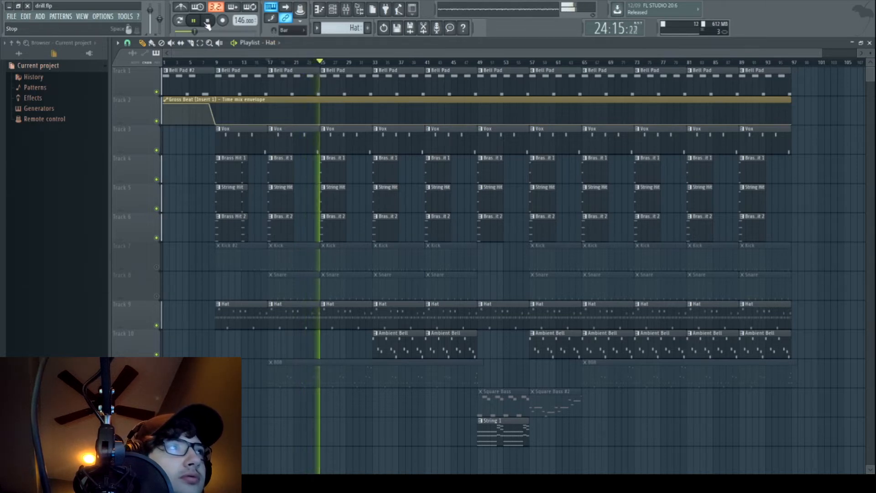
pyautogui.press('space')
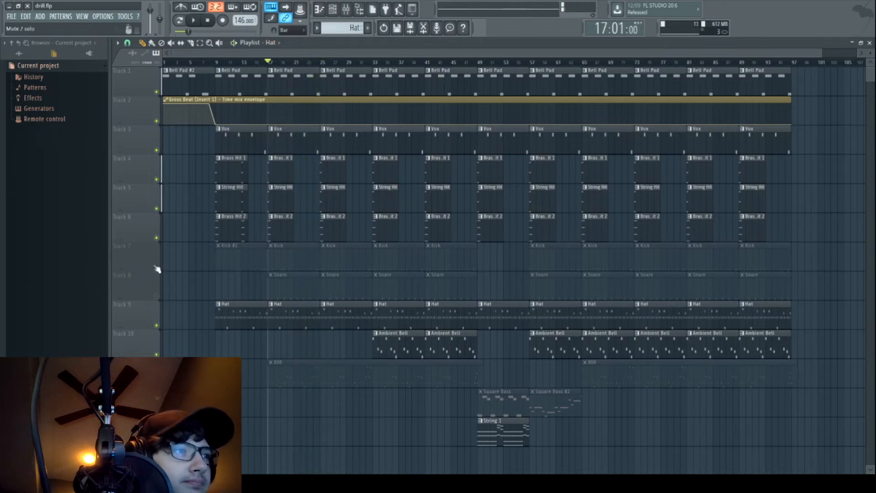
# Unmute the Snare playlist track and preview it with the hats from bar 17
pyautogui.click(156, 296)
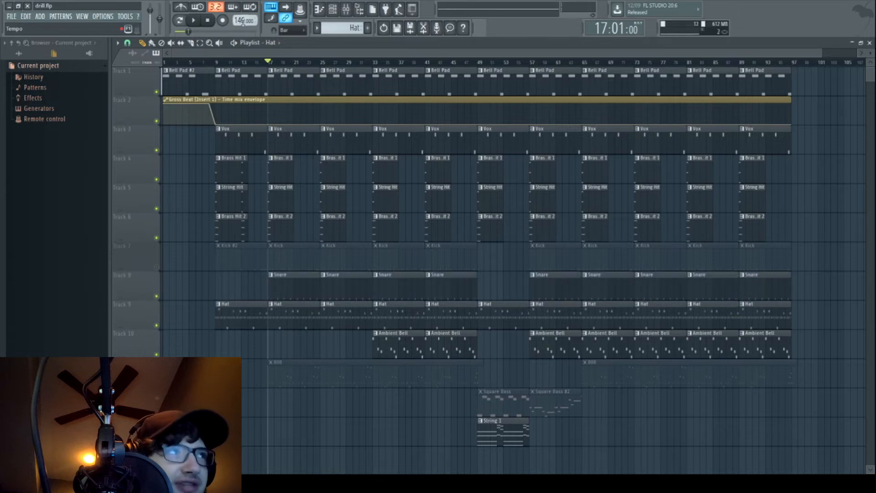
pyautogui.click(195, 22)
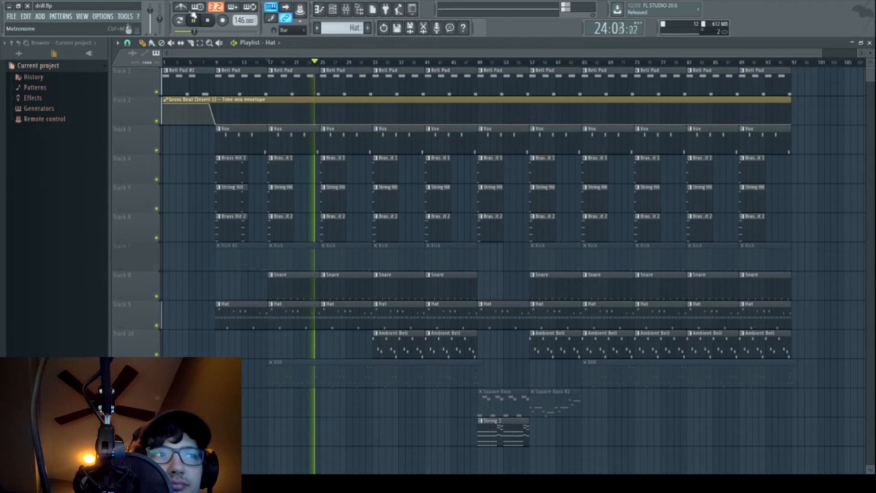
pyautogui.click(194, 20)
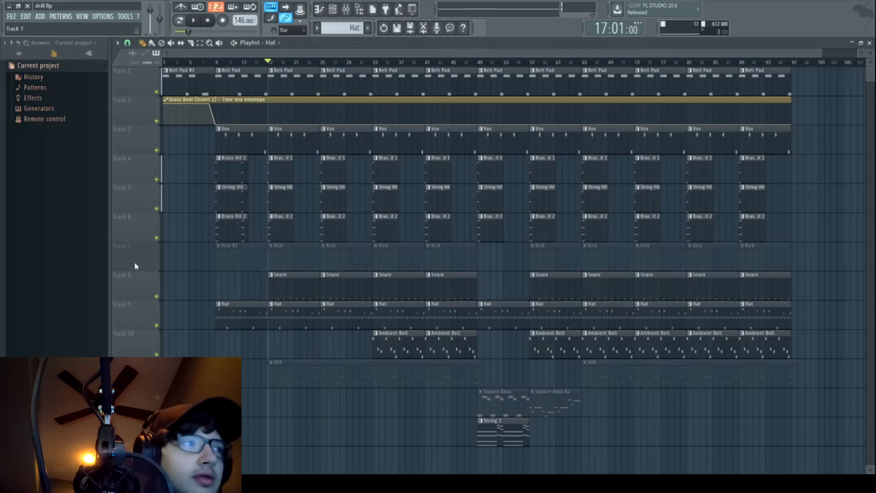
# Briefly unmute the Kick playlist track, mute it again and unmute the 808 track
pyautogui.click(156, 267)
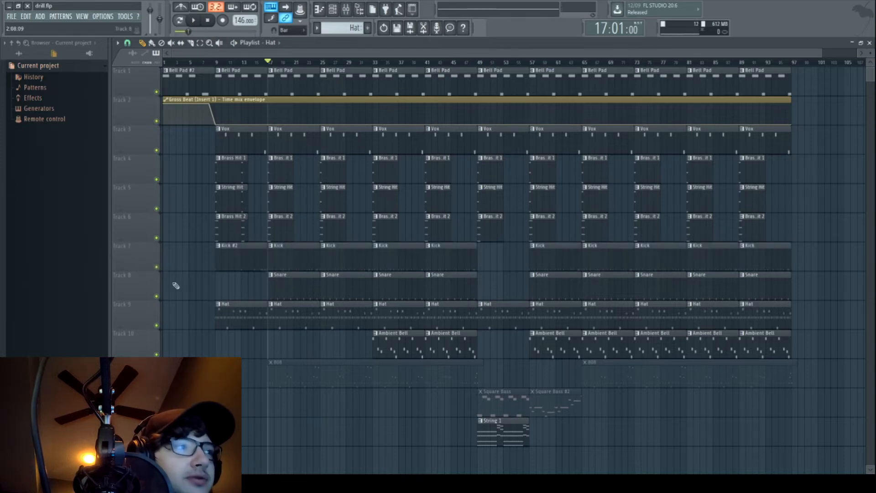
pyautogui.click(157, 267)
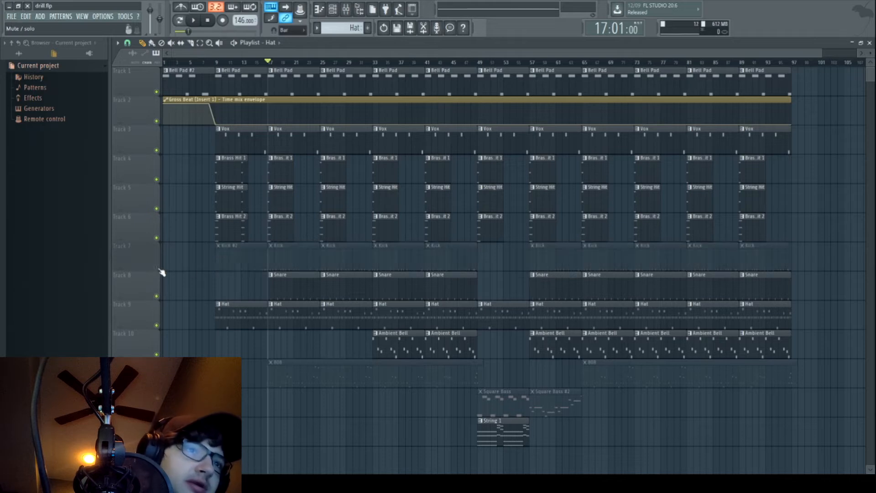
pyautogui.click(156, 384)
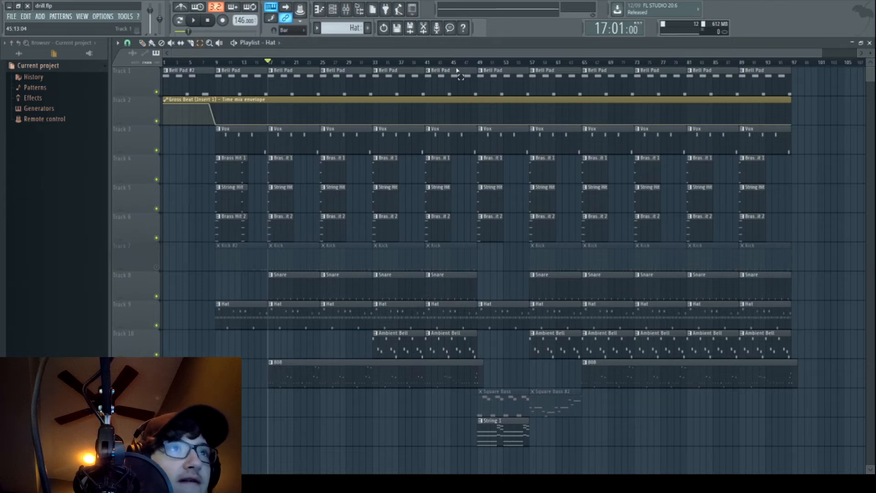
# Mark bars 49 to 57 as the playback range, unmute the Square Bass track and preview that section
pyautogui.moveTo(483, 62); pyautogui.dragTo(529, 63)
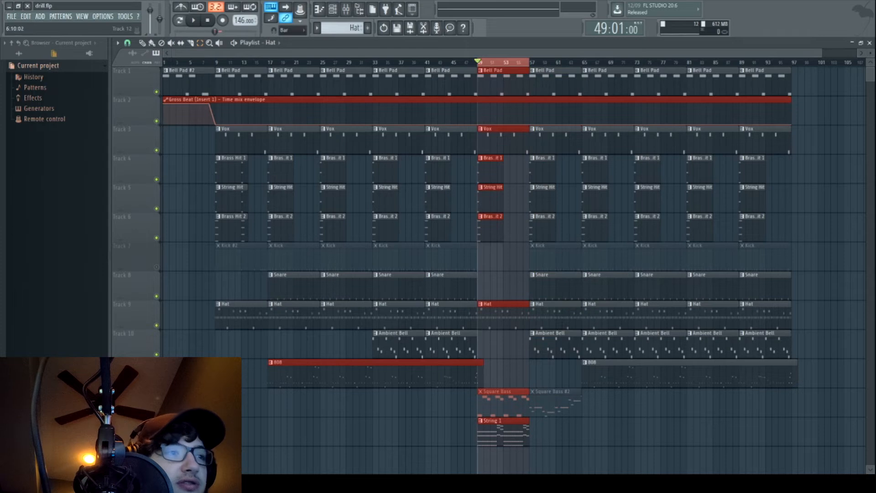
pyautogui.doubleClick(130, 402)
pyautogui.click(157, 413)
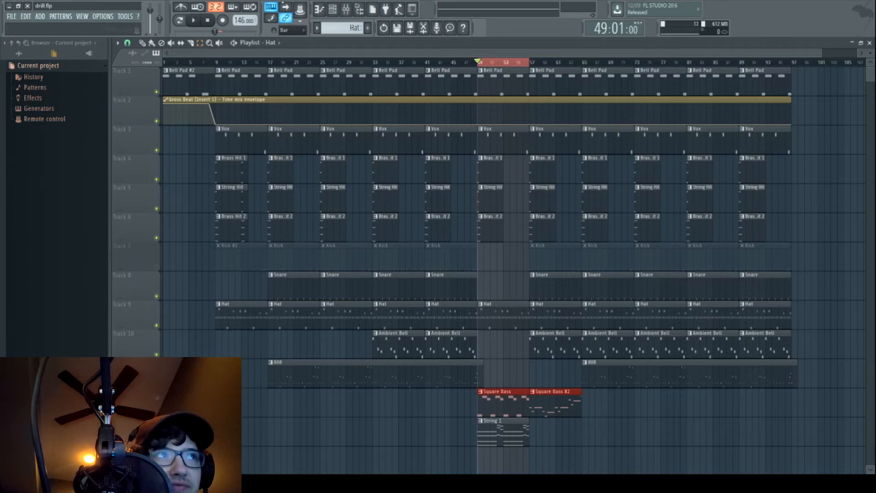
pyautogui.click(195, 21)
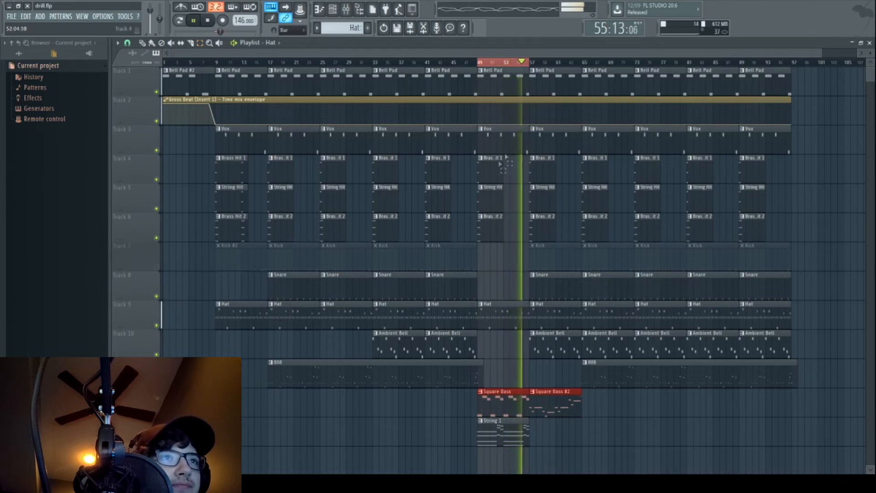
pyautogui.press('space')
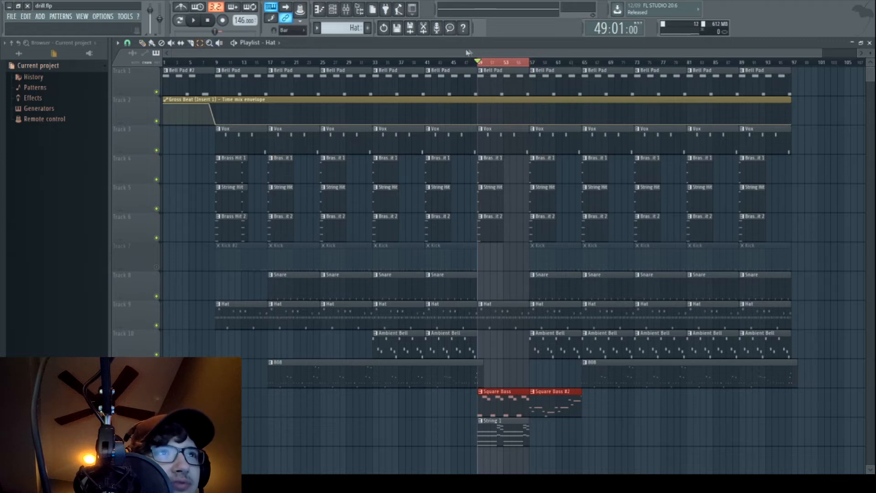
# Clear the marked playback range, unmute the Kick track and mute the 808 track
pyautogui.click(440, 110)
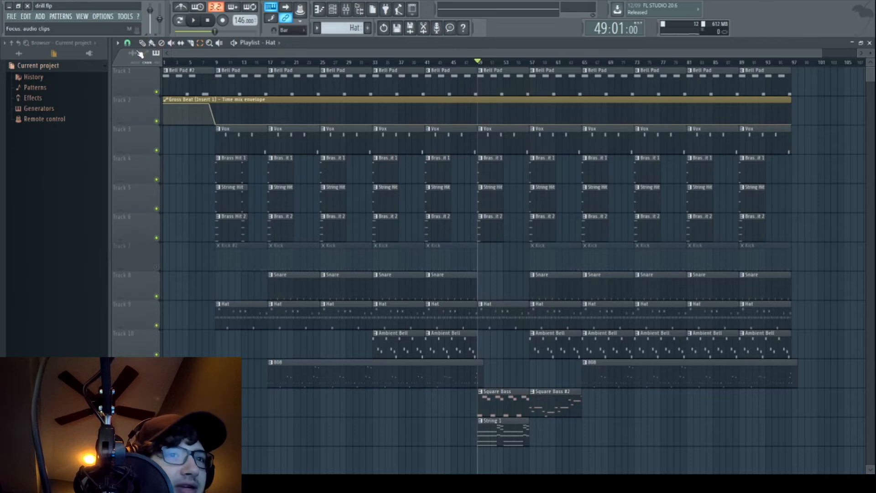
pyautogui.click(151, 269)
pyautogui.click(156, 268)
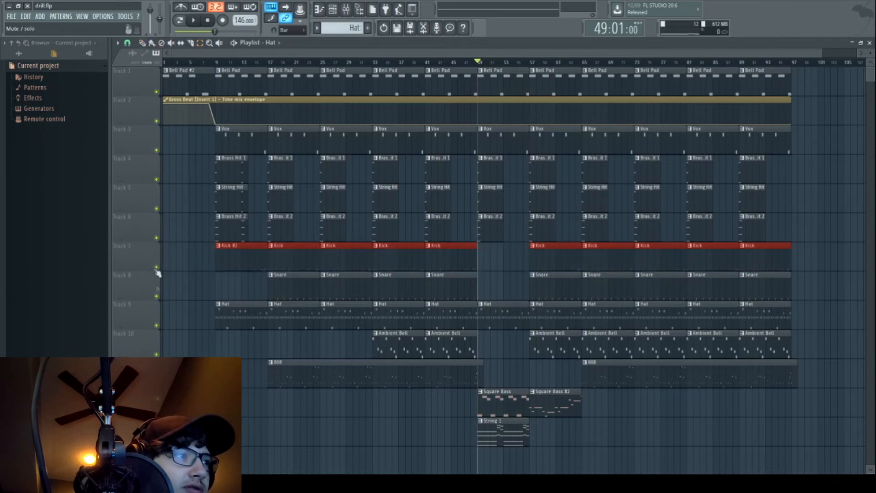
pyautogui.click(157, 399)
pyautogui.click(157, 384)
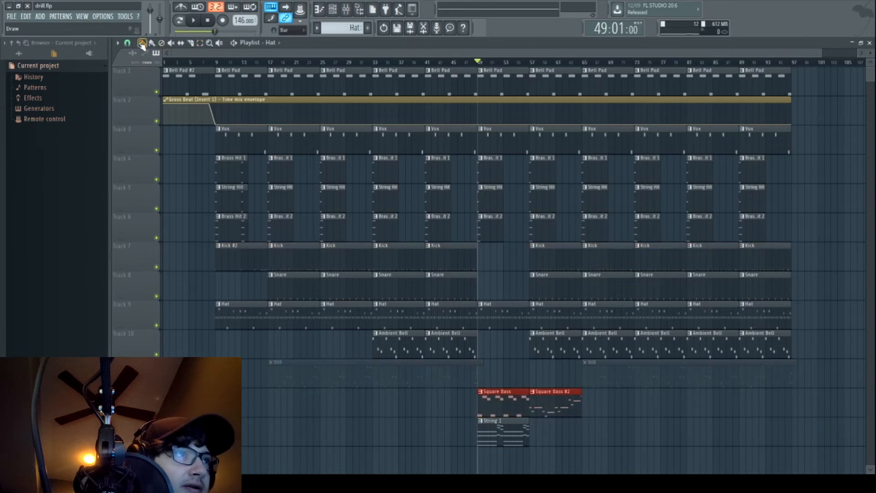
# Preview the arrangement with the kick from bar 17 and stop playback
pyautogui.click(268, 62)
pyautogui.click(194, 21)
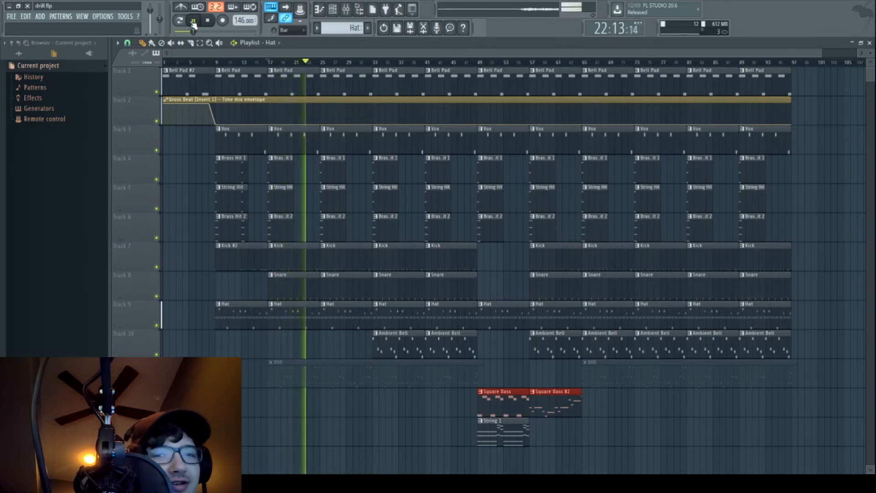
pyautogui.click(194, 22)
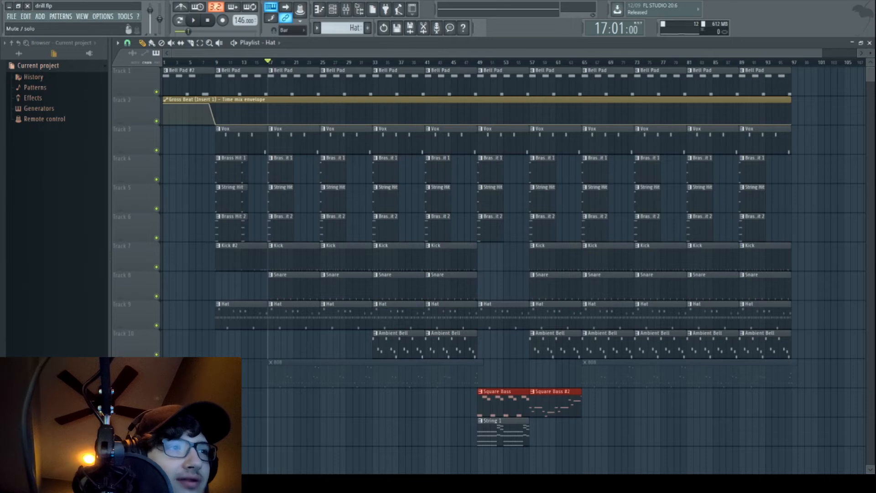
# Unmute the 808 playlist track and bypass all effects on mixer Insert 10
pyautogui.click(157, 384)
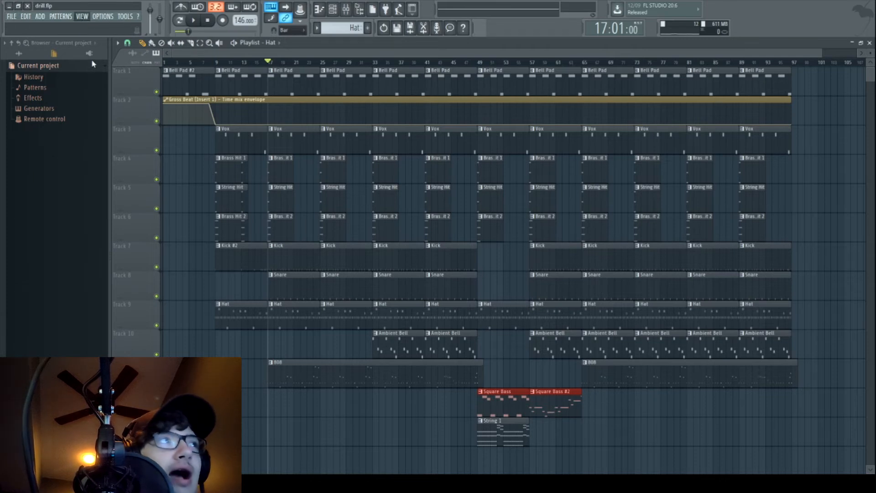
pyautogui.click(346, 9)
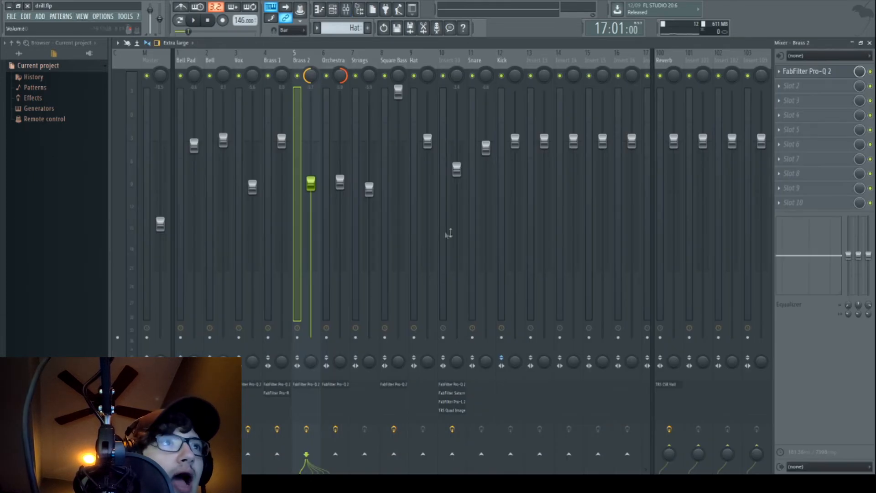
pyautogui.click(452, 429)
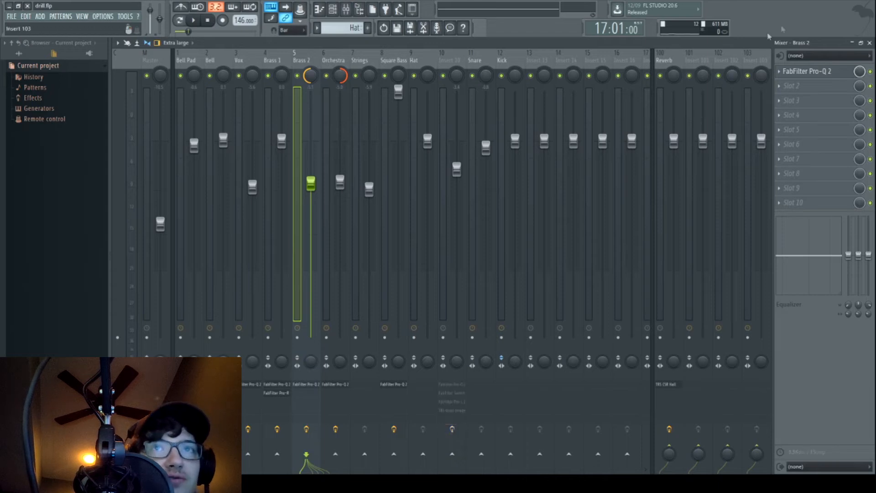
# Audition the dry 808 sample from its channel settings and close the sampler window
pyautogui.click(871, 43)
pyautogui.click(869, 44)
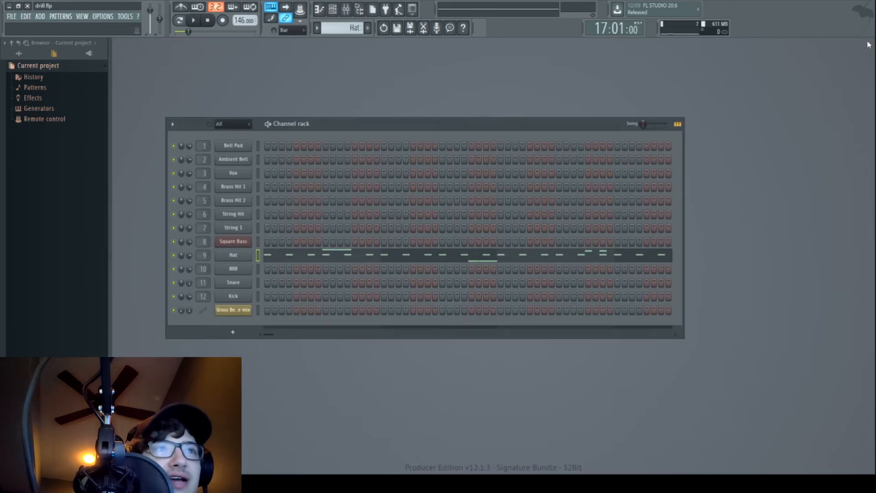
pyautogui.click(232, 269)
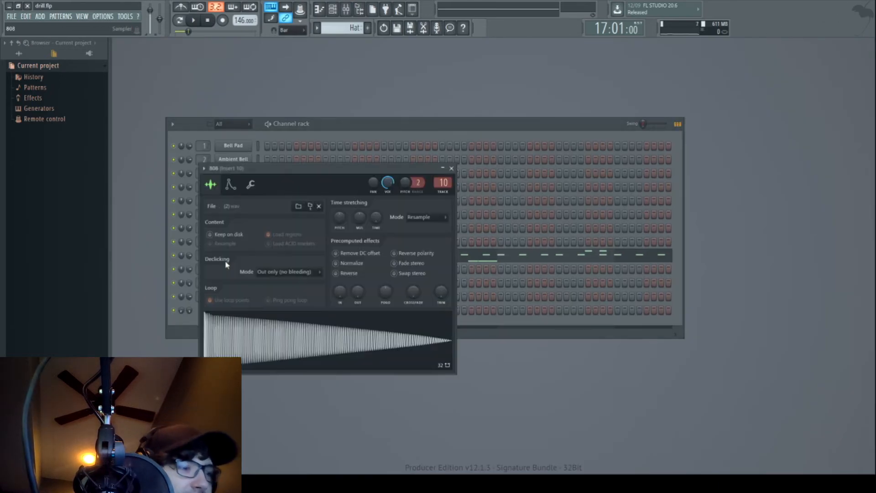
pyautogui.press('q')
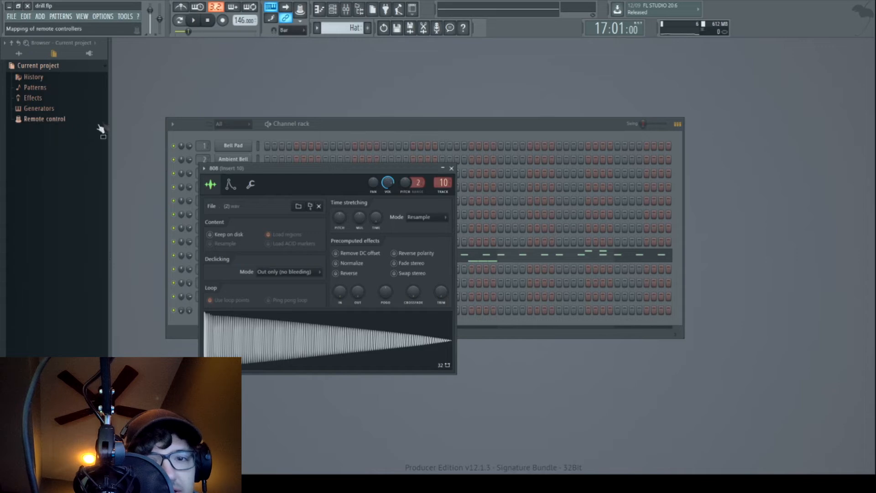
pyautogui.click(457, 132)
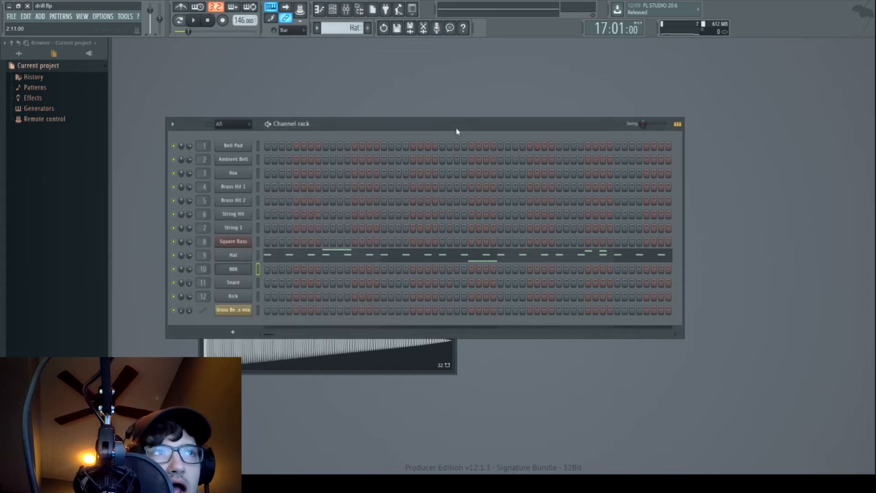
pyautogui.click(455, 357)
pyautogui.click(450, 168)
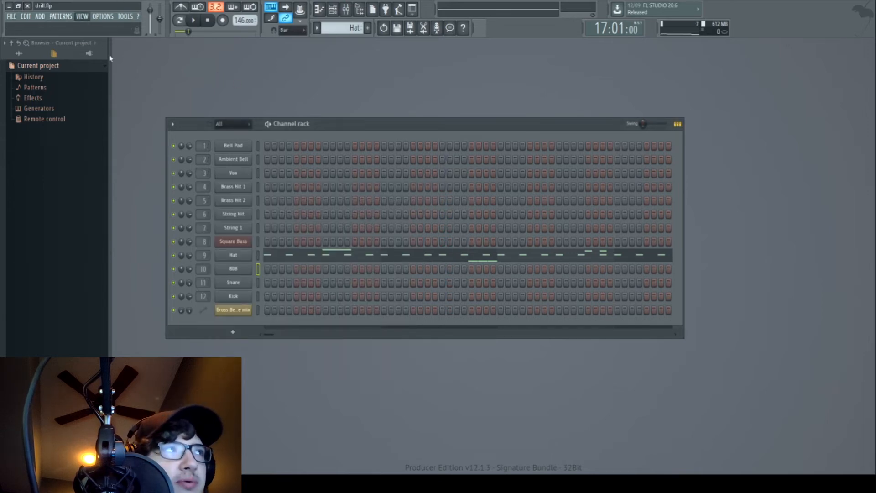
# Re-enable the effects on mixer Insert 10 and inspect the low cut in its FabFilter Pro-Q 2
pyautogui.press('F9')
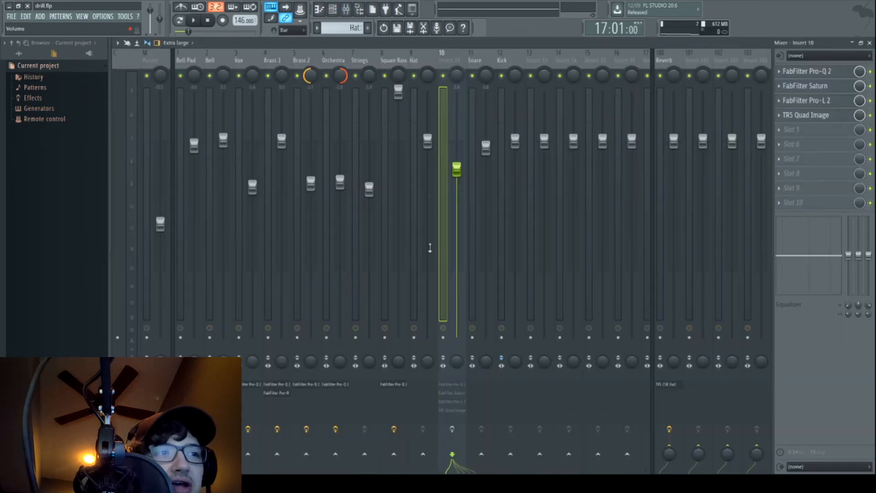
pyautogui.click(462, 432)
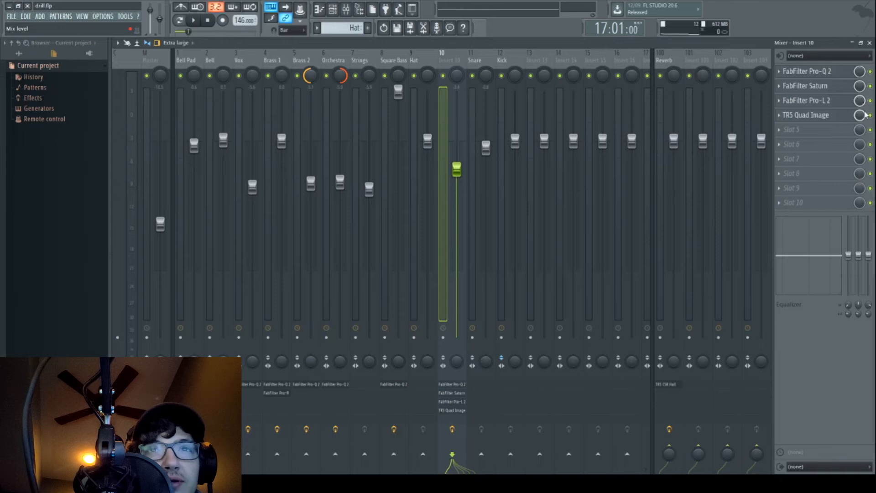
pyautogui.click(837, 71)
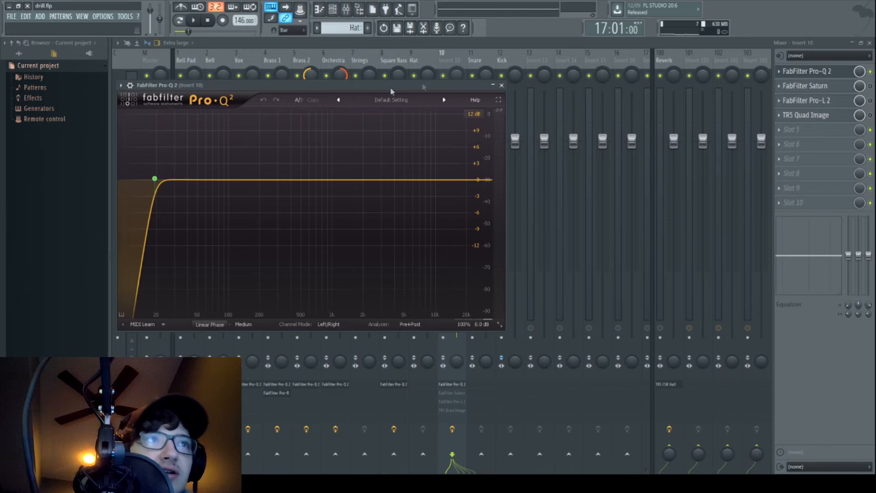
pyautogui.click(502, 86)
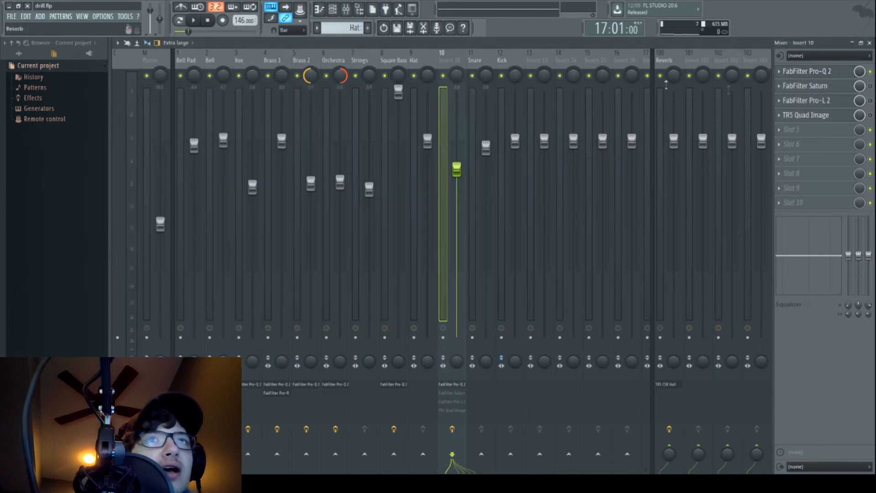
# Examine the band 1 and band 2 level, drive and modulation settings in Insert 10's FabFilter Saturn
pyautogui.click(847, 90)
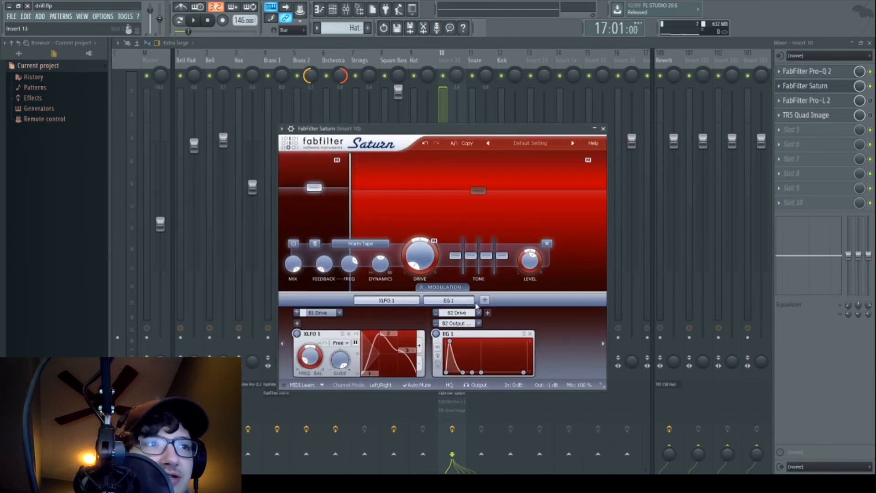
pyautogui.moveTo(321, 192)
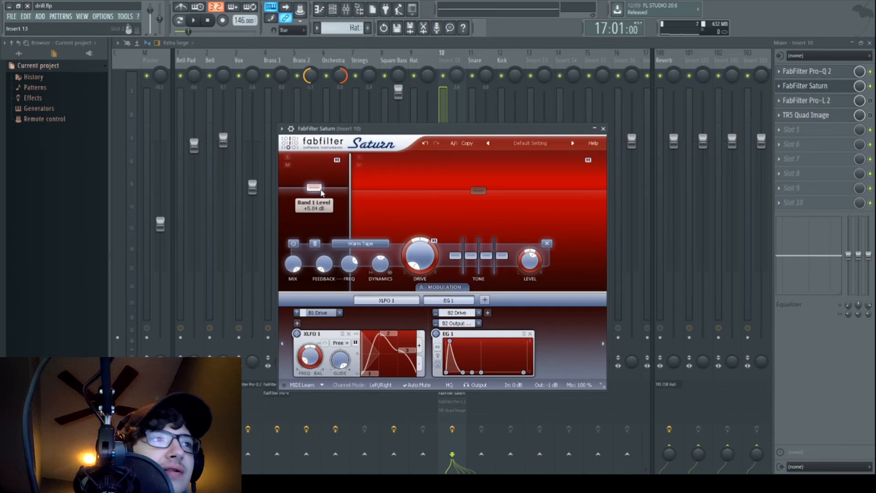
pyautogui.moveTo(418, 255)
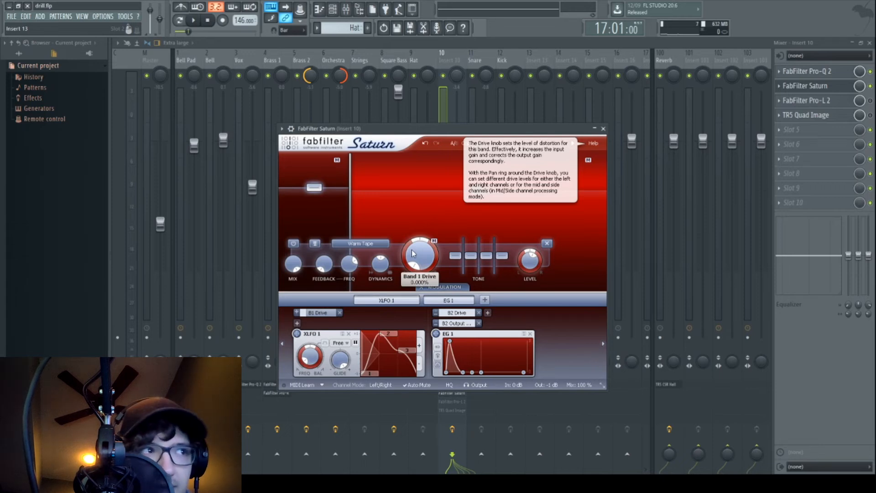
pyautogui.moveTo(313, 359)
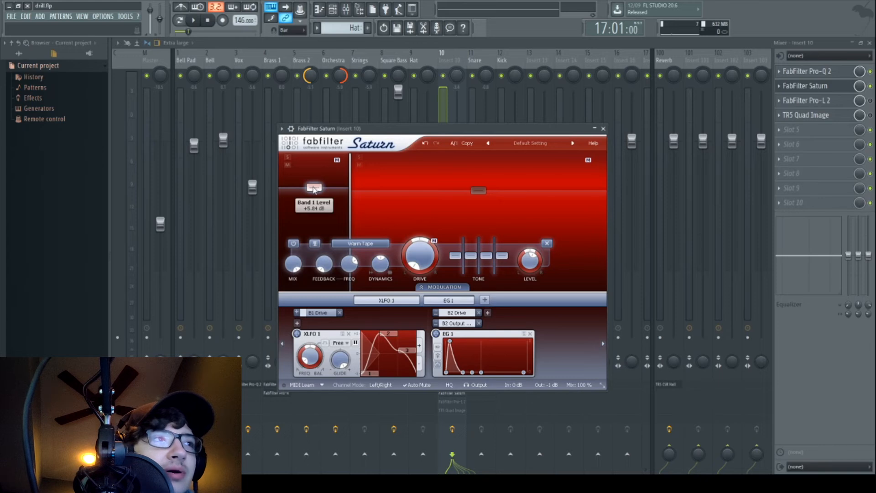
pyautogui.click(476, 192)
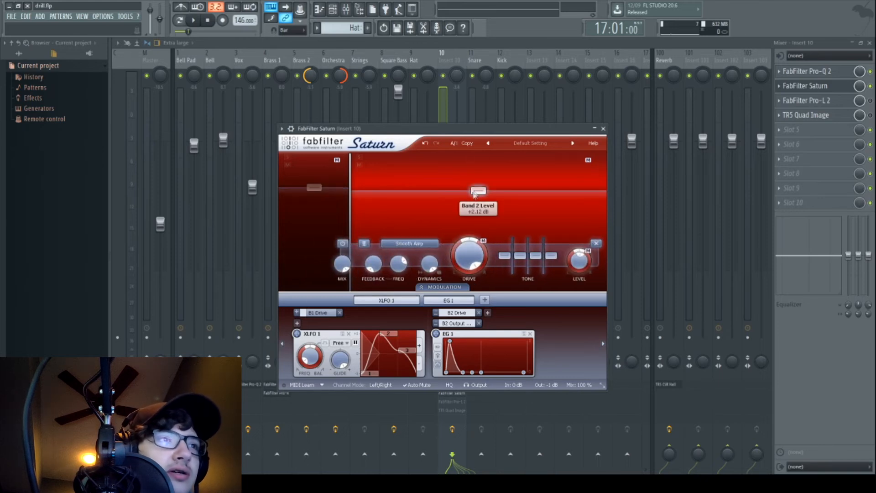
pyautogui.moveTo(469, 327)
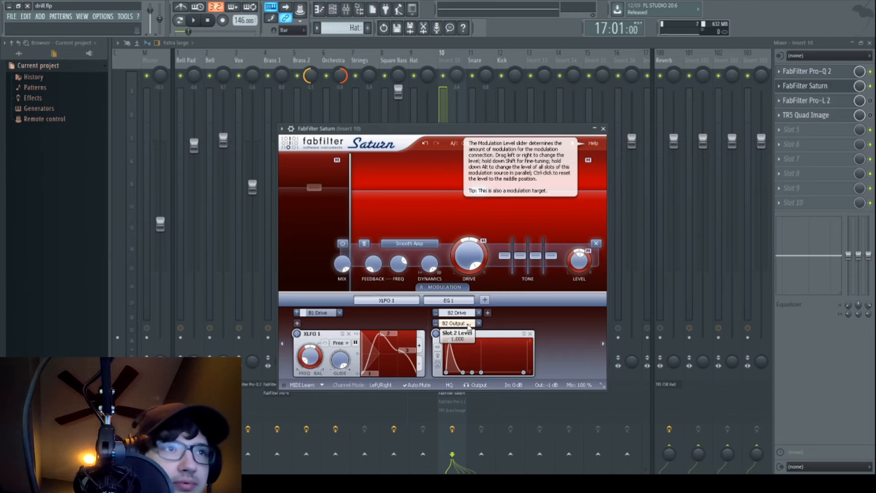
pyautogui.moveTo(583, 259)
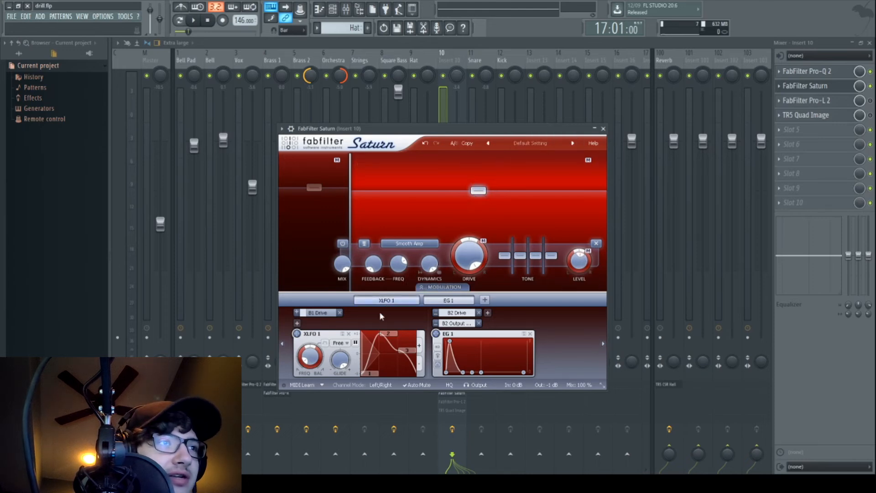
pyautogui.click(314, 187)
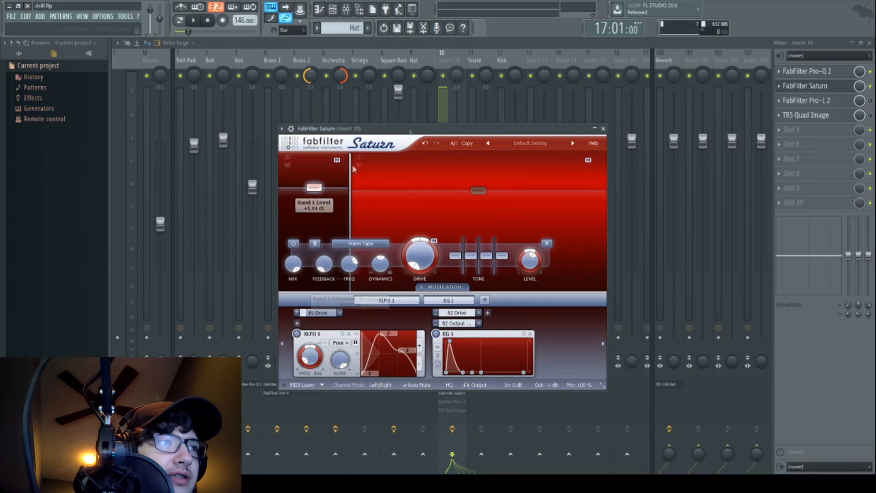
pyautogui.click(604, 128)
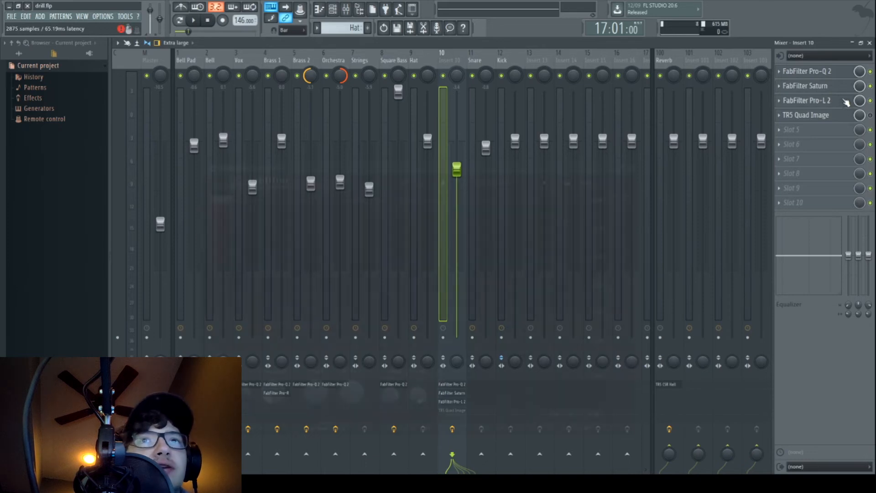
# Play the 808 pattern while comparing the sound with FabFilter Pro-L 2 off and on
pyautogui.click(846, 101)
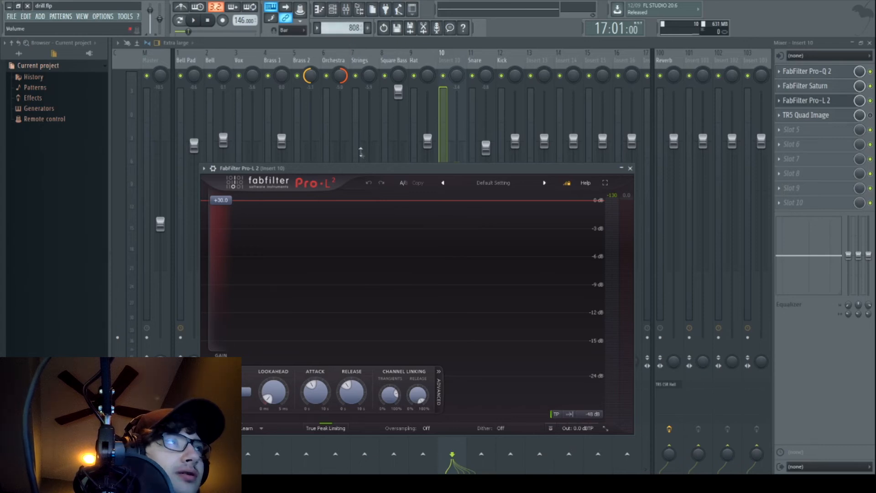
pyautogui.press('space')
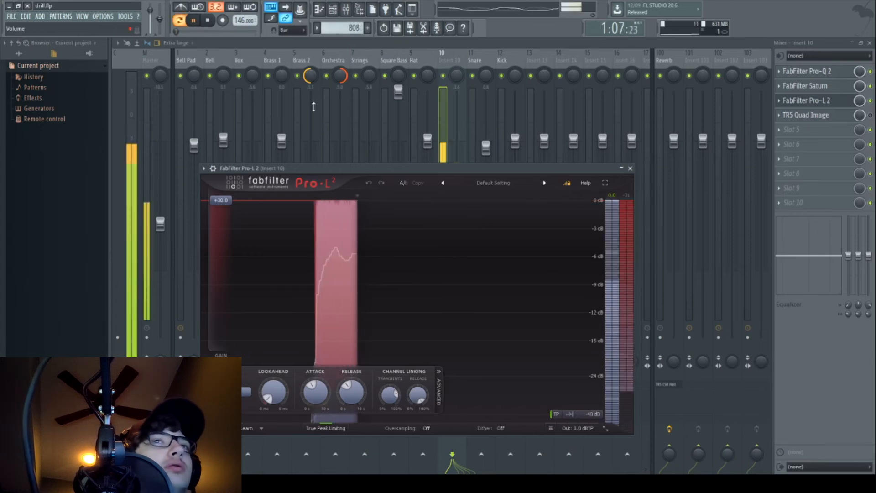
pyautogui.click(871, 100)
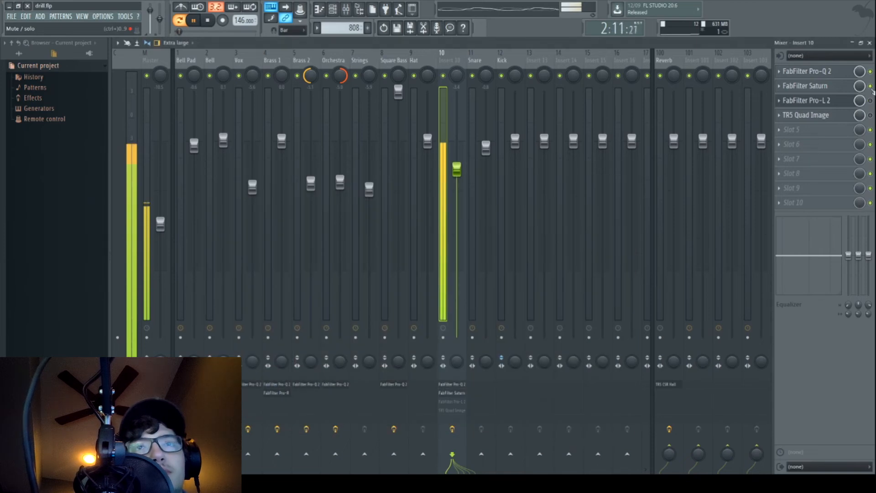
pyautogui.click(870, 100)
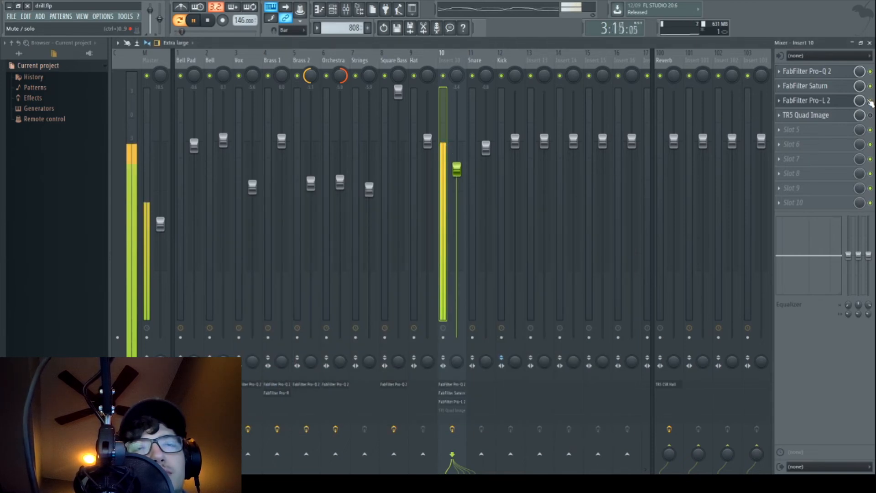
pyautogui.click(208, 20)
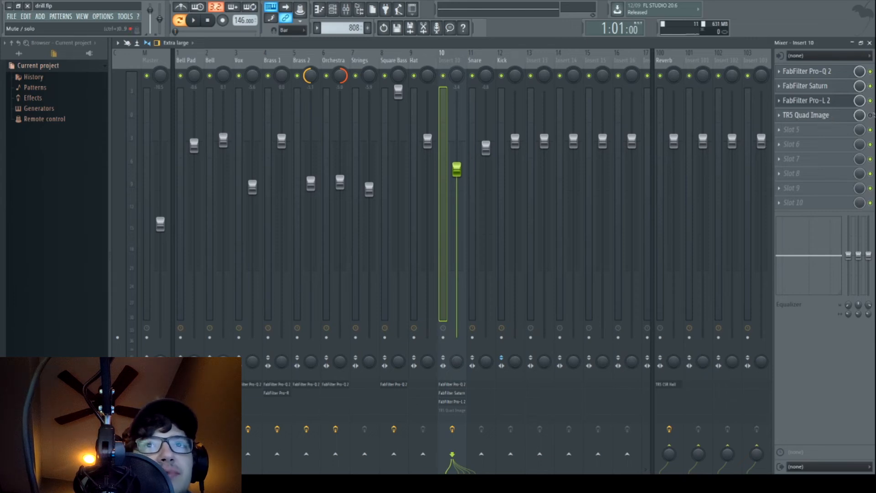
# Inspect the band widths in Insert 10's TR5 Quad Image while previewing the 808 pattern
pyautogui.click(842, 117)
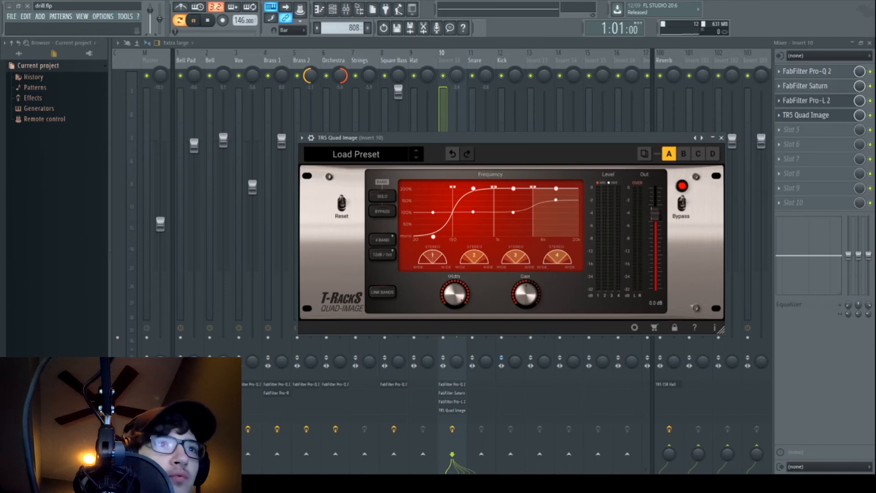
pyautogui.press('space')
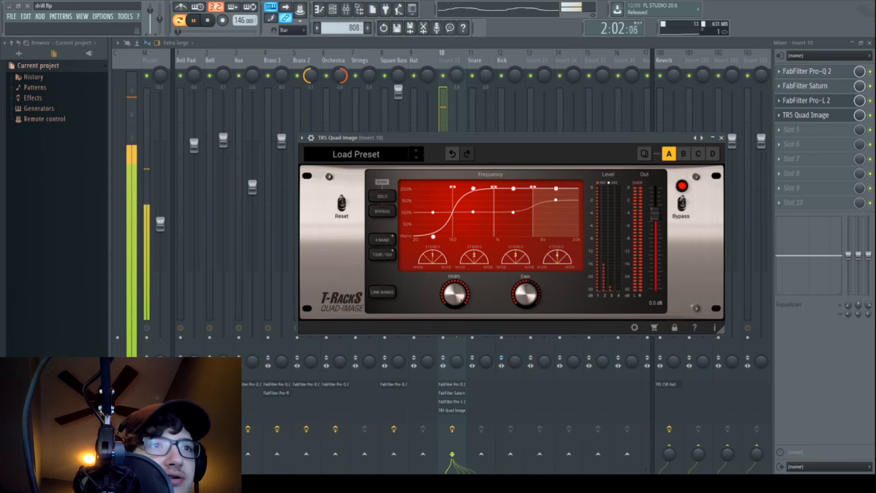
pyautogui.click(213, 25)
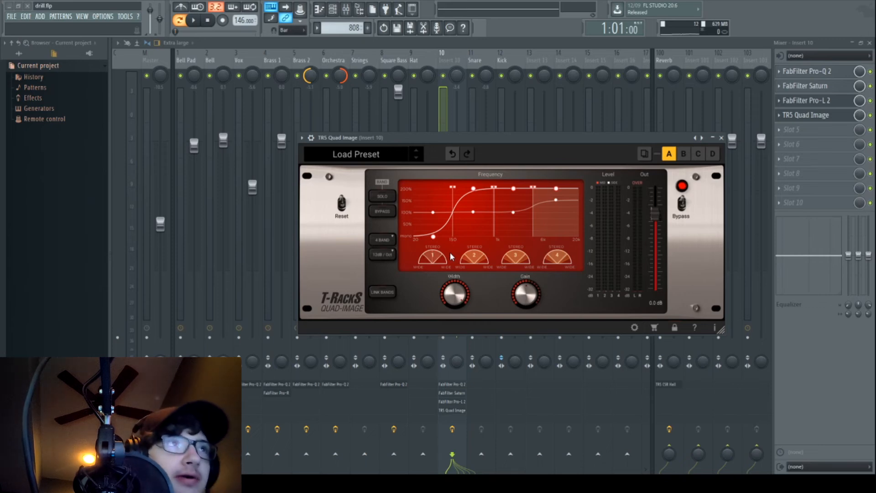
pyautogui.click(721, 138)
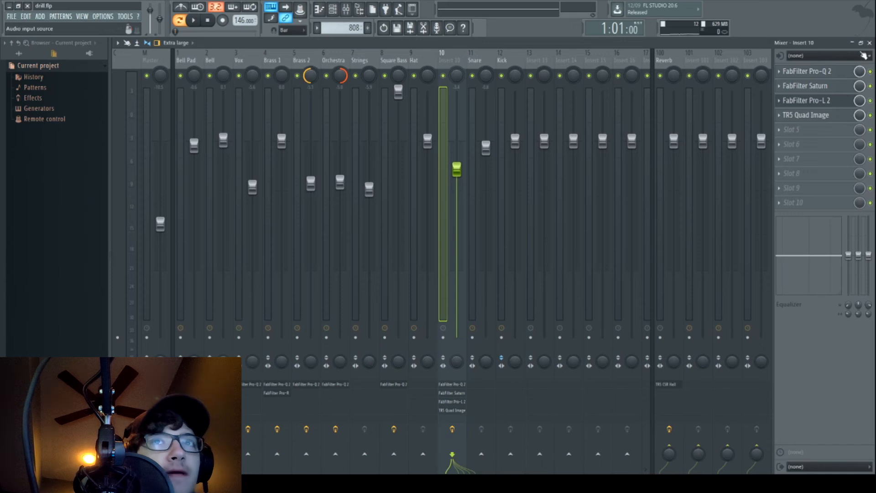
# Preview the playlist arrangement with bars 9 to 17 marked, then clear the range and switch to the Draw tool
pyautogui.click(870, 42)
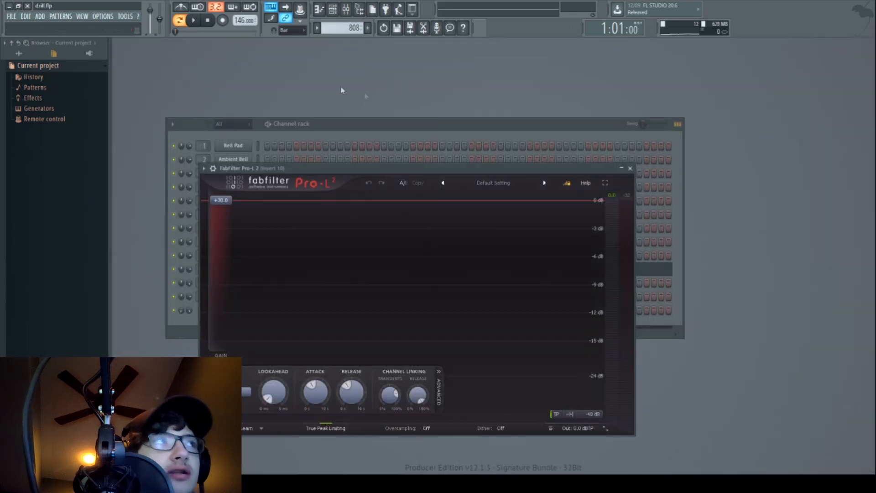
pyautogui.press('F5')
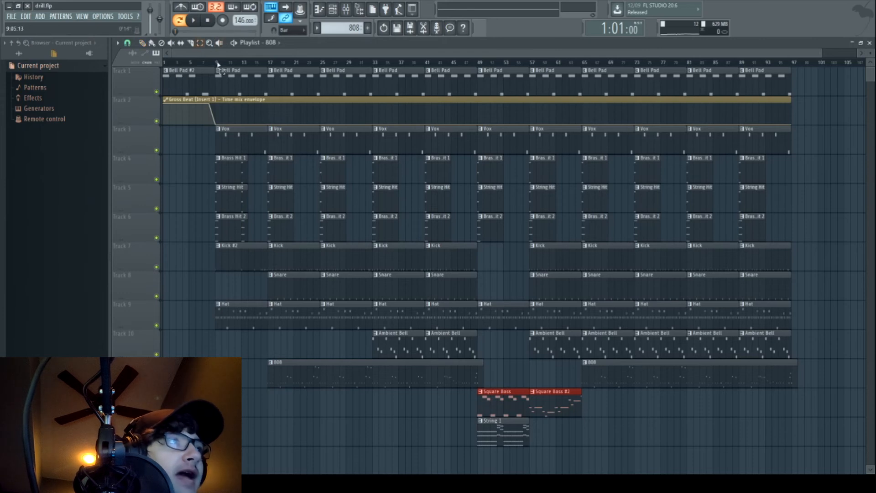
pyautogui.moveTo(216, 62); pyautogui.dragTo(267, 74)
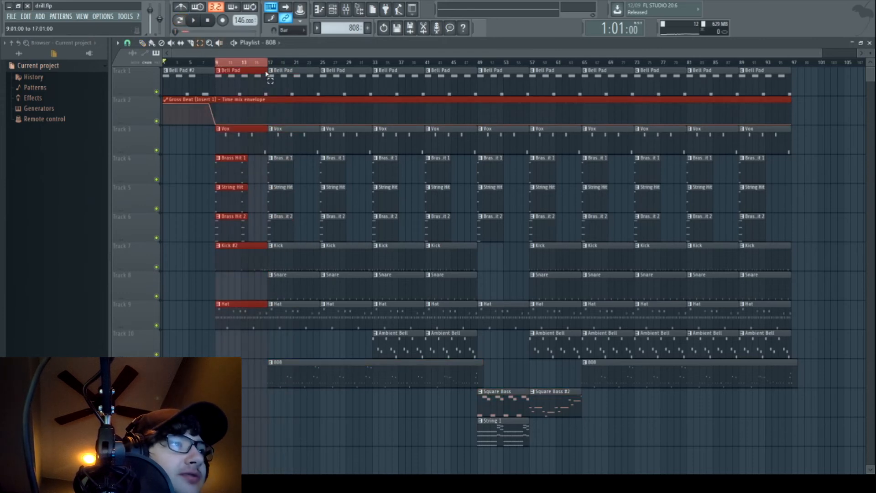
pyautogui.click(194, 21)
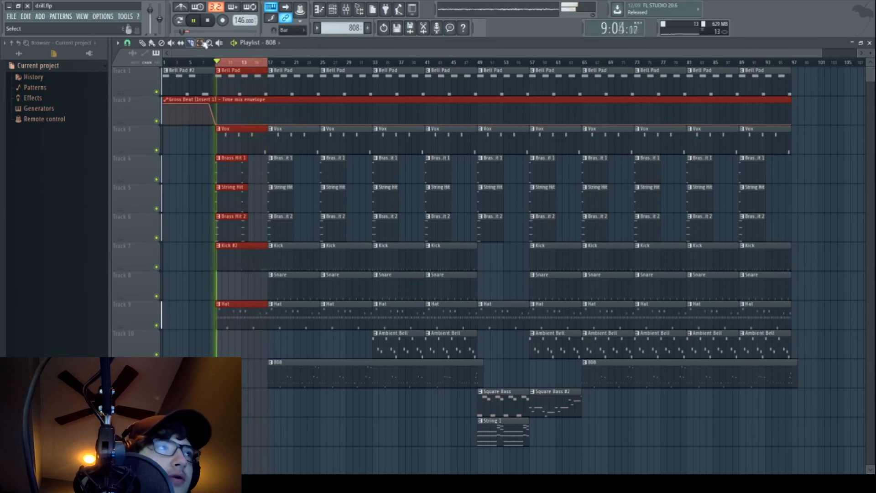
pyautogui.click(178, 81)
pyautogui.click(144, 43)
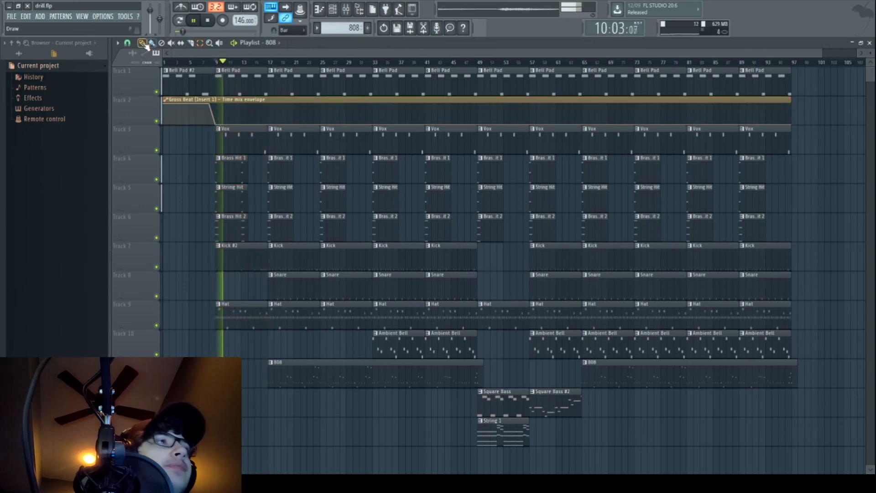
# Preview the full arrangement from bar 17, then stop playback
pyautogui.click(269, 67)
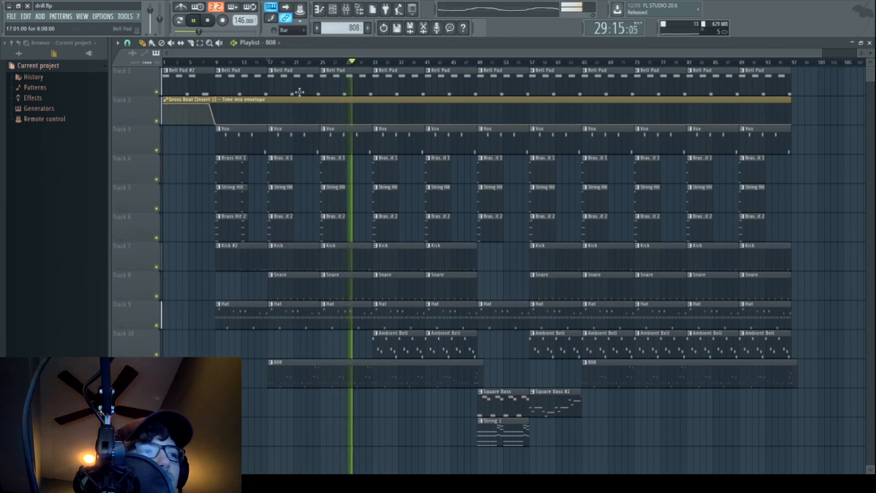
pyautogui.press('space')
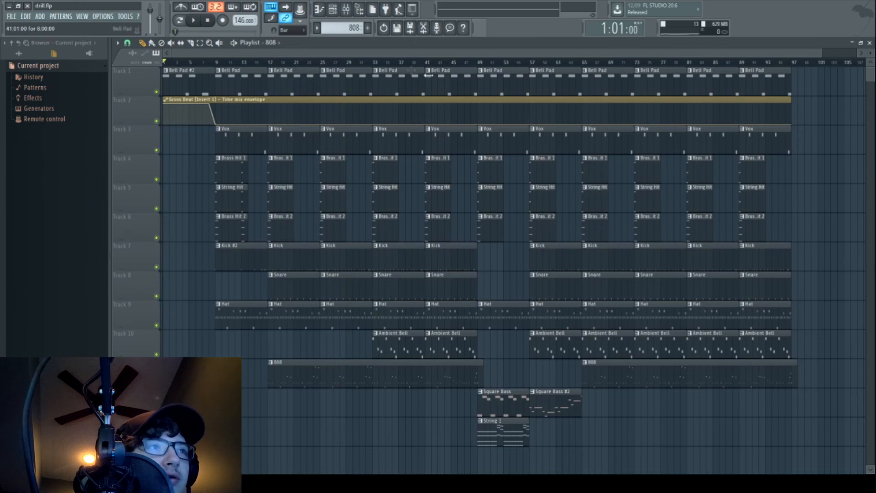
# Preview the song from bar 41 through the square bass section to about bar 65, then stop playback
pyautogui.click(425, 61)
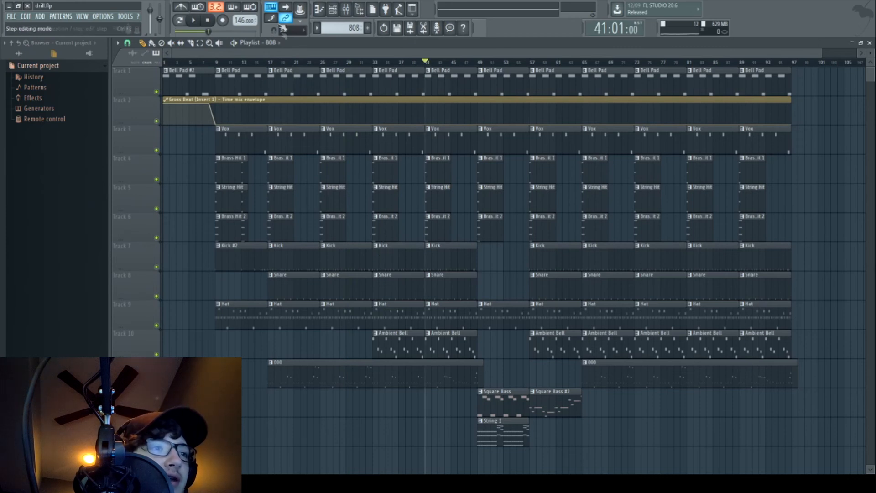
pyautogui.click(191, 21)
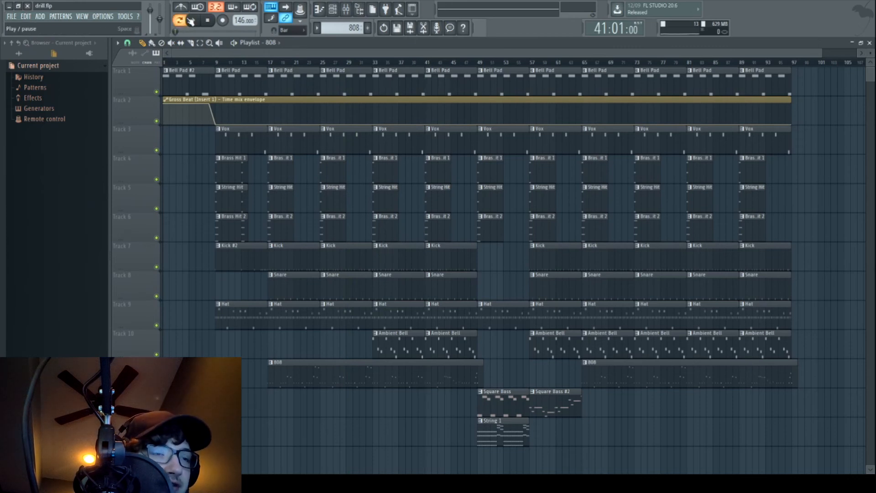
pyautogui.click(425, 63)
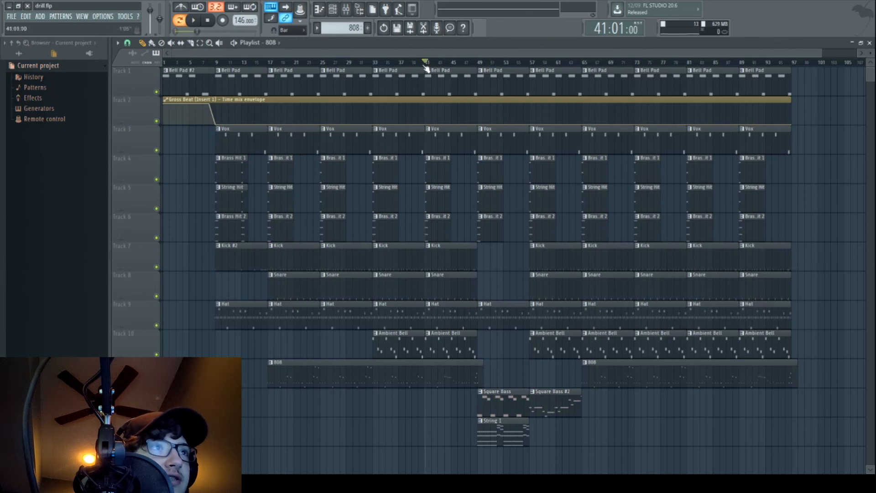
pyautogui.click(194, 20)
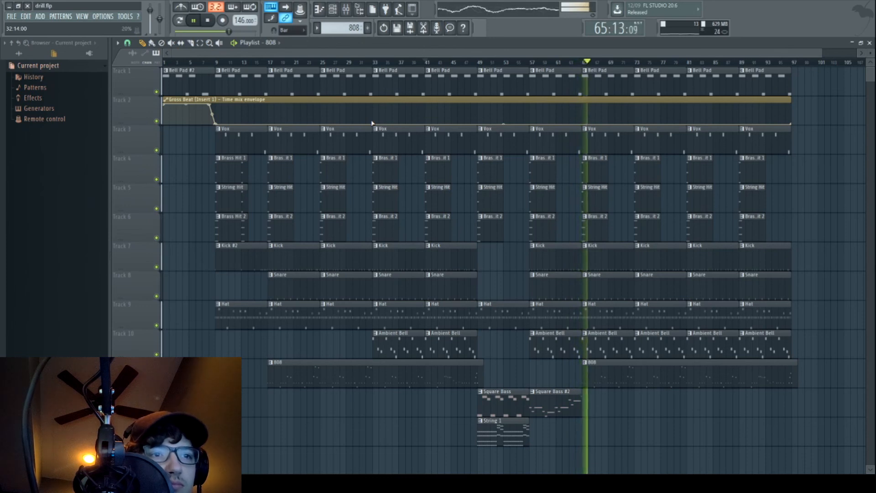
pyautogui.press('space')
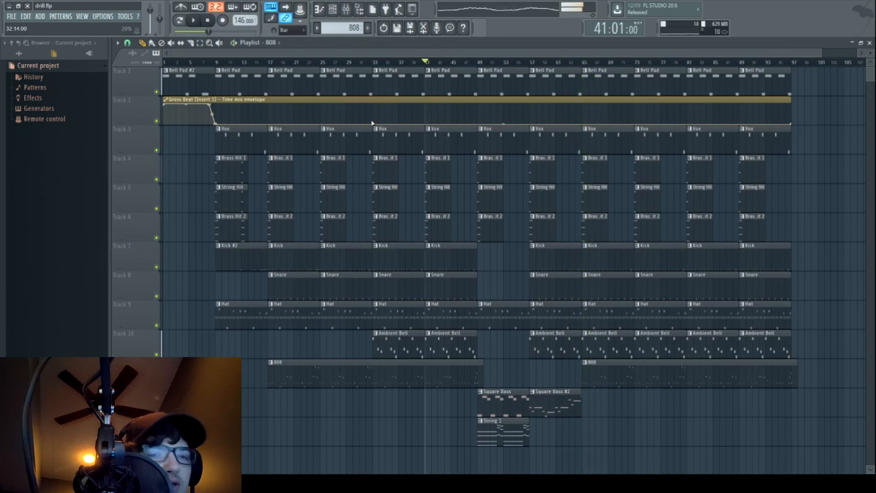